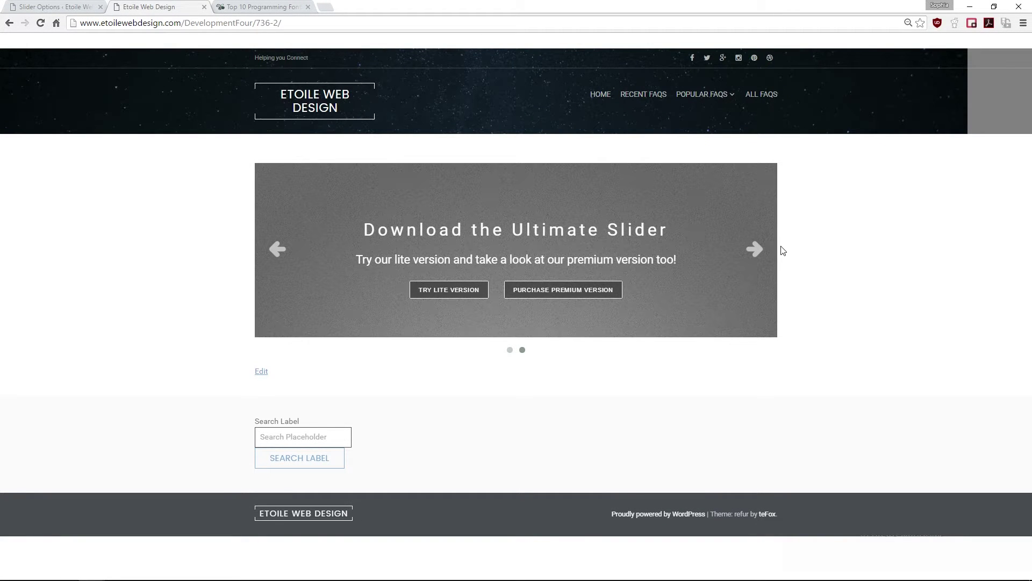
- Enter the [ultimate-slider] shortcode as the new page's body content
click(746, 261)
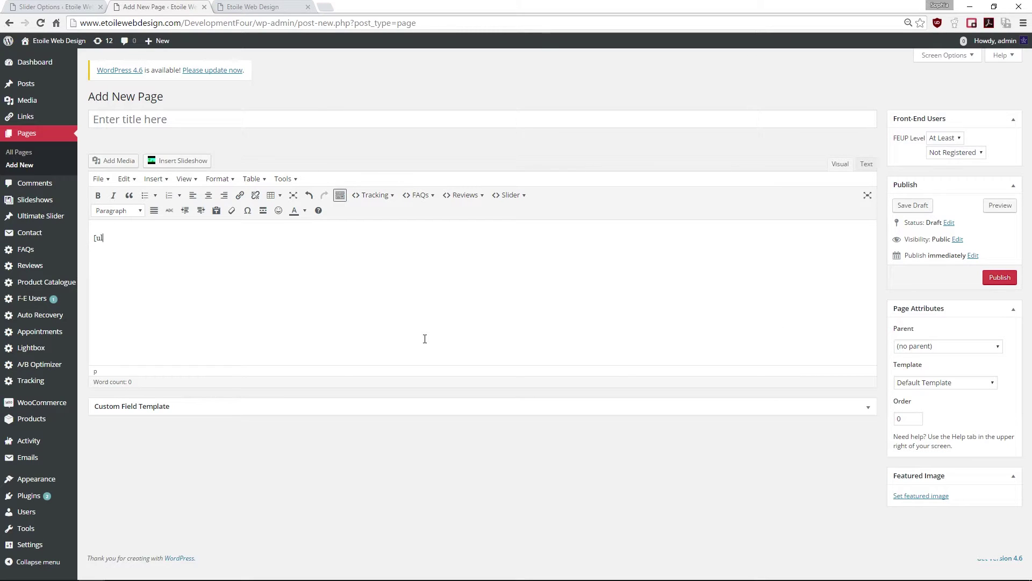
text(])
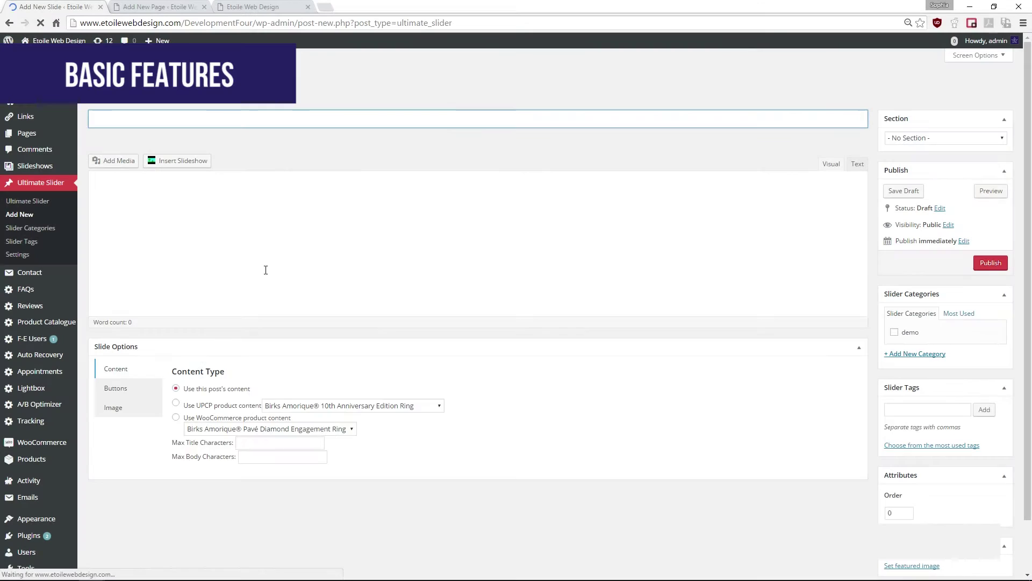
- Title the slide 'Slide with post content' with body 'Add your post content here.'
text(Slide wit)
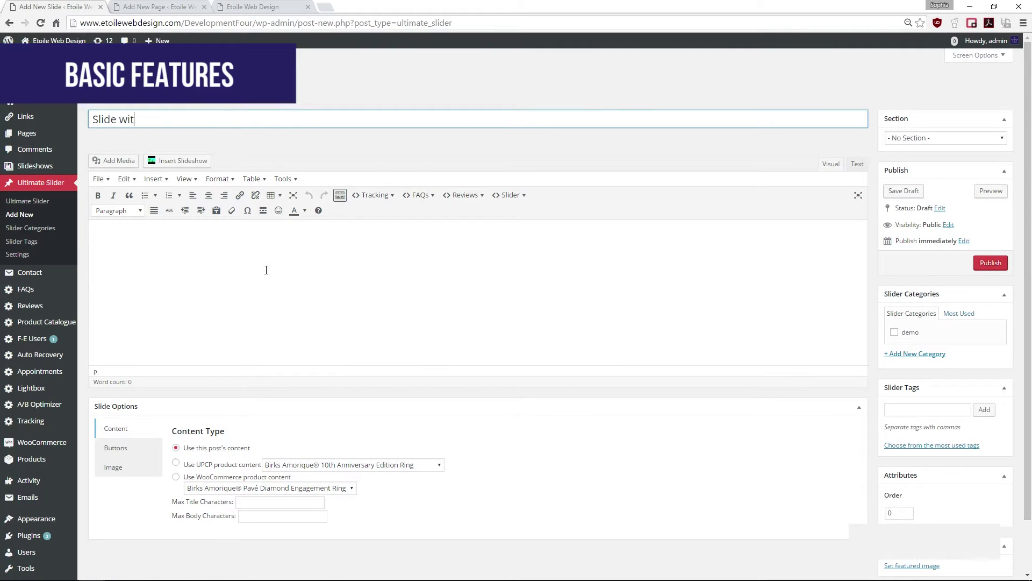
text(h post content)
click(255, 277)
text(Add you)
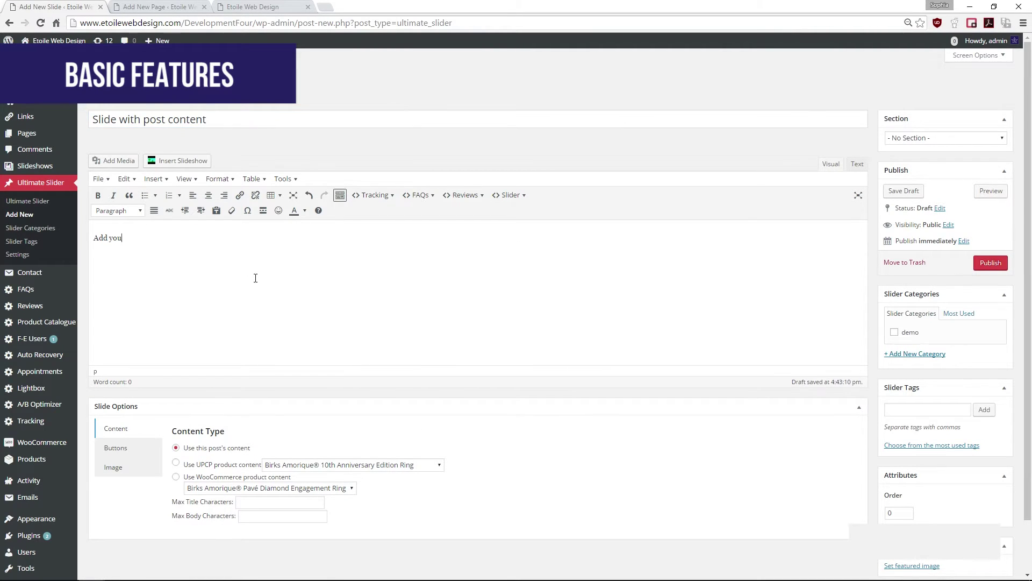
text(r post content here.)
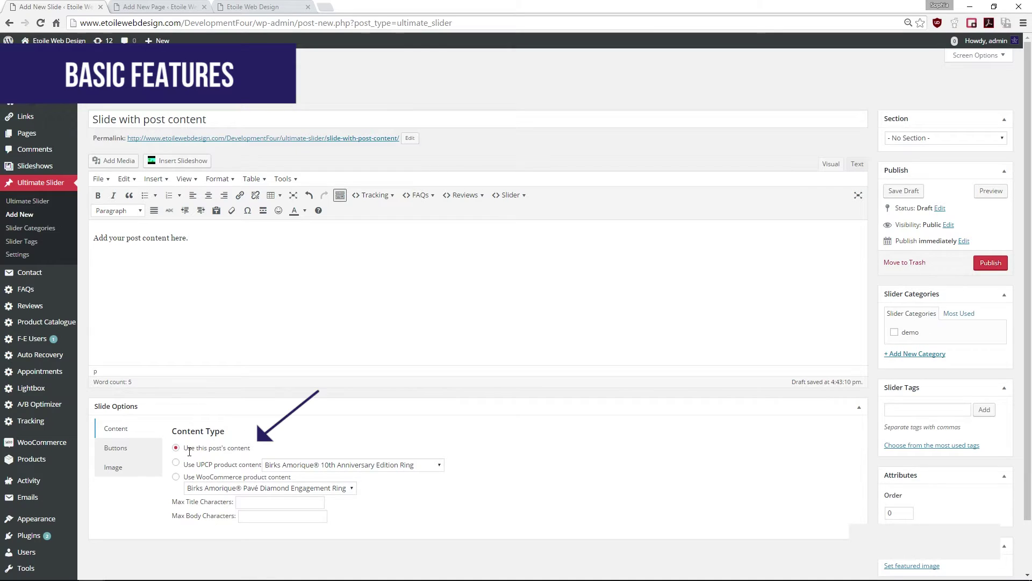
click(175, 449)
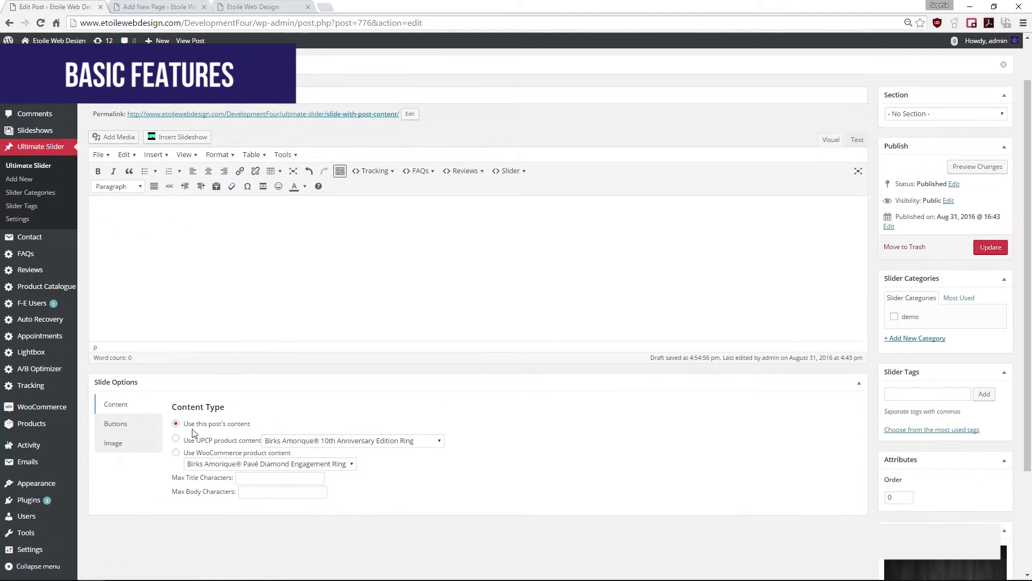
- Pick Weiman Silver Wipes as UPCP product, view WooCommerce products, then revert to post content
click(176, 440)
click(428, 441)
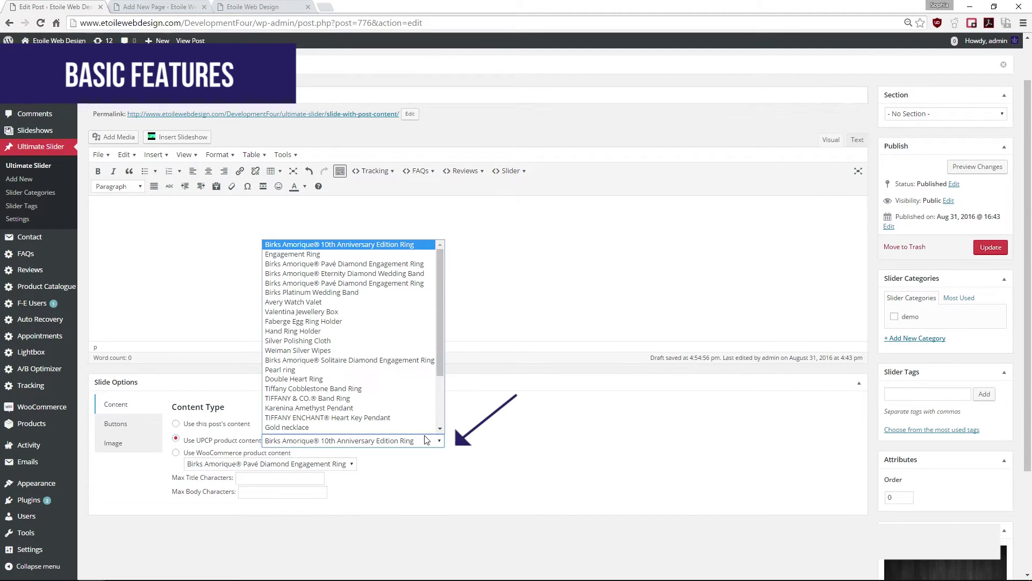
scroll(398, 404, up, 1)
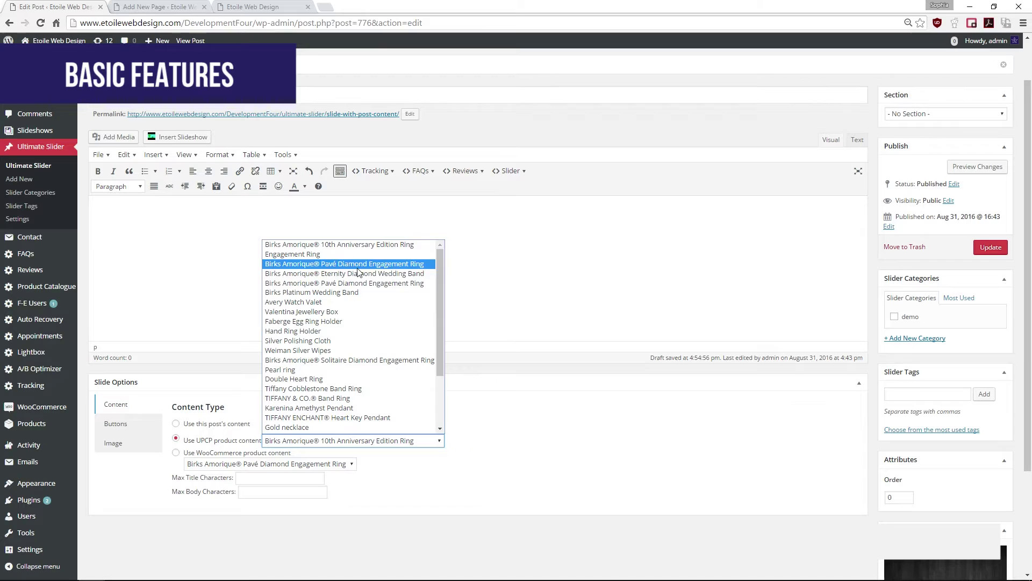
click(340, 350)
scroll(548, 477, down, 1)
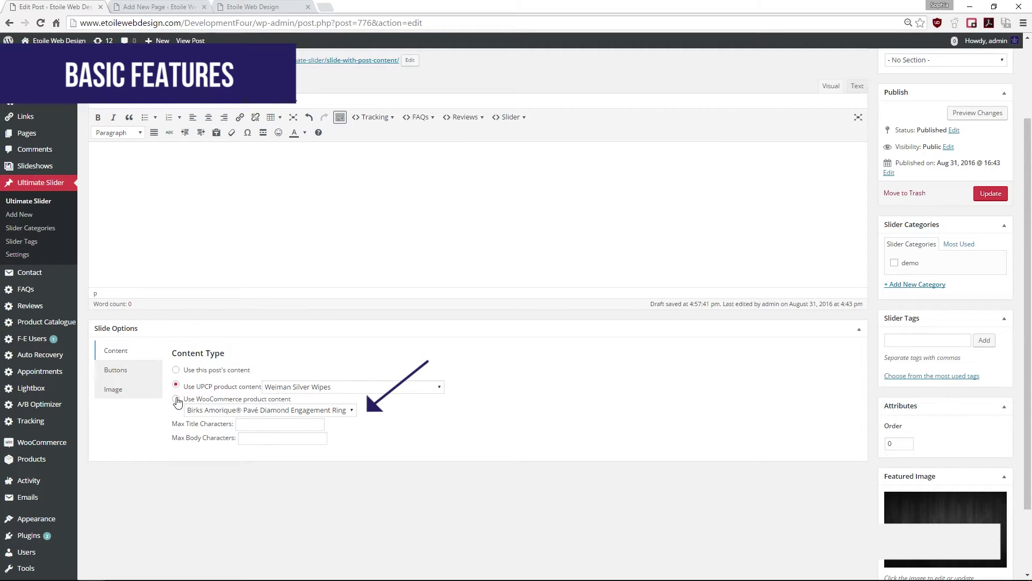
click(236, 411)
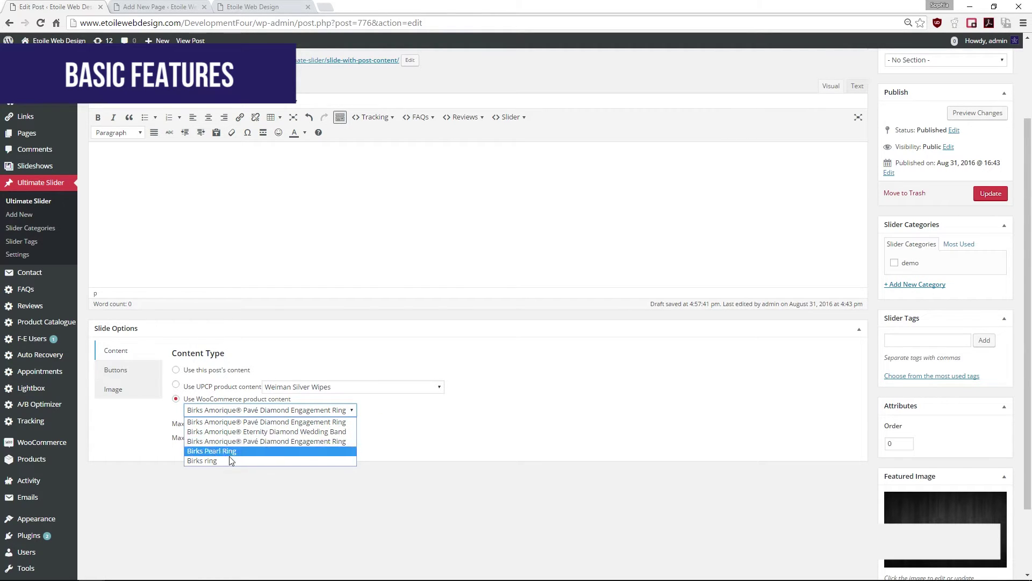
click(225, 422)
scroll(177, 430, up, 1)
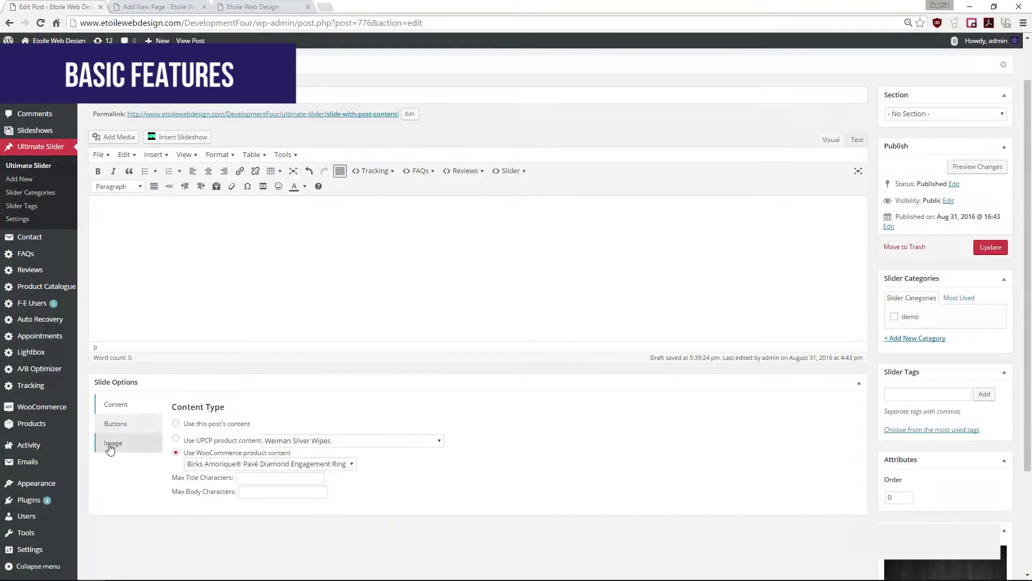
click(176, 424)
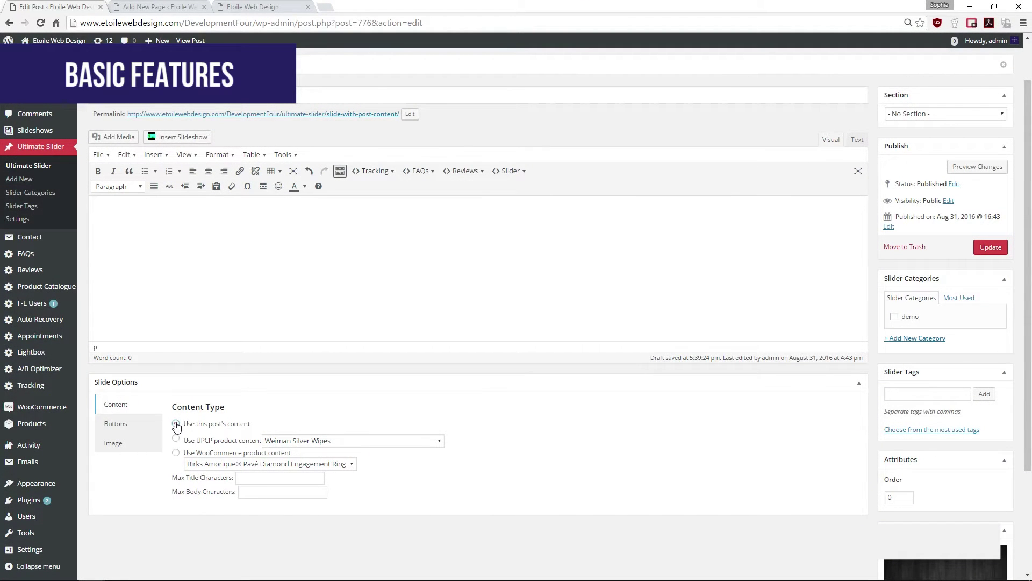
- Set the slide image to Use YouTube URL with the pasted video link
click(133, 446)
click(175, 438)
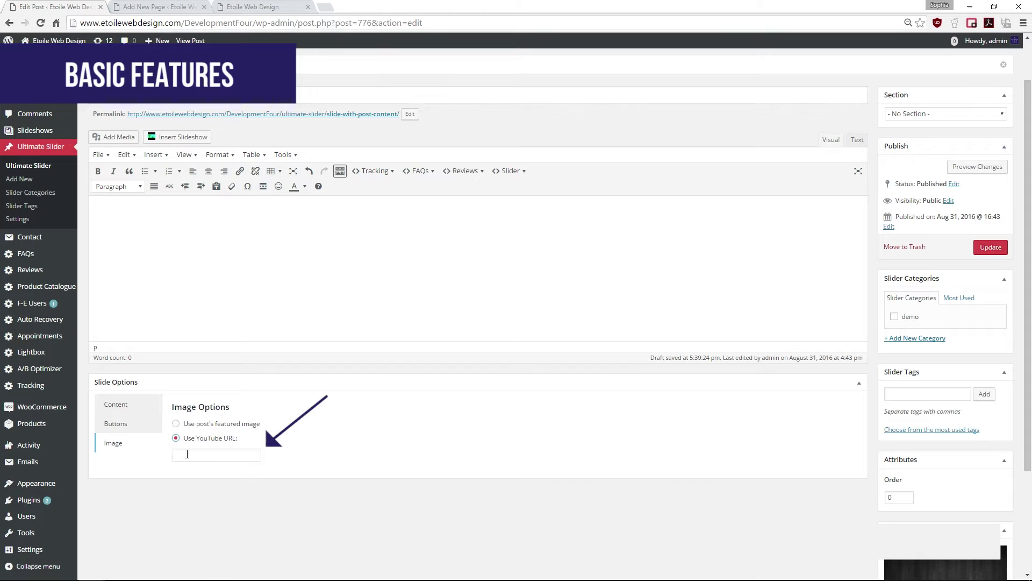
click(187, 454)
key(ctrl+v)
click(379, 451)
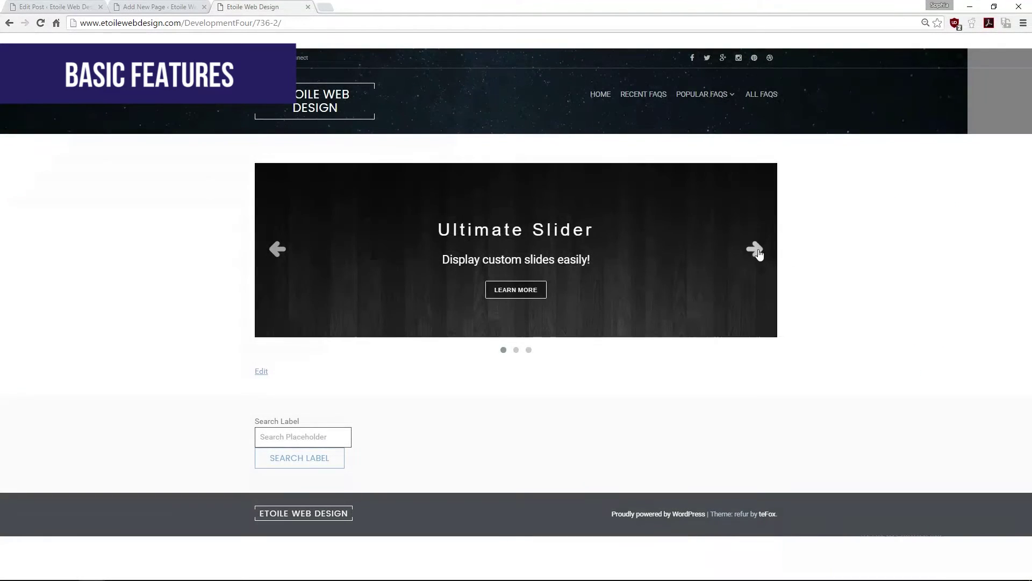
- On the live page, advance the slider twice and play the YouTube video
click(754, 249)
click(755, 249)
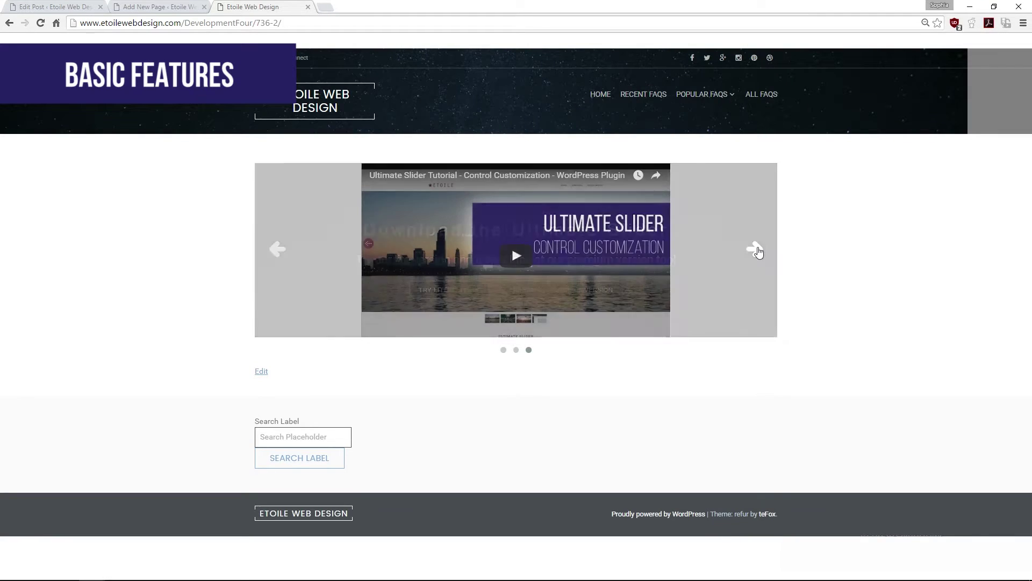
click(527, 267)
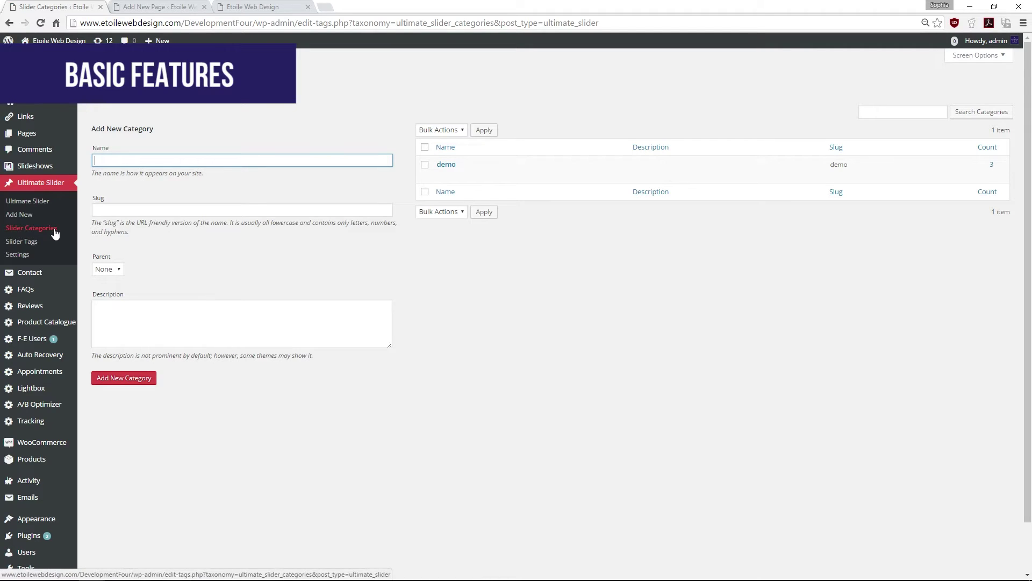
- Through Slider > Insert Slider, set Selected Category to demo and insert the shortcode
click(45, 241)
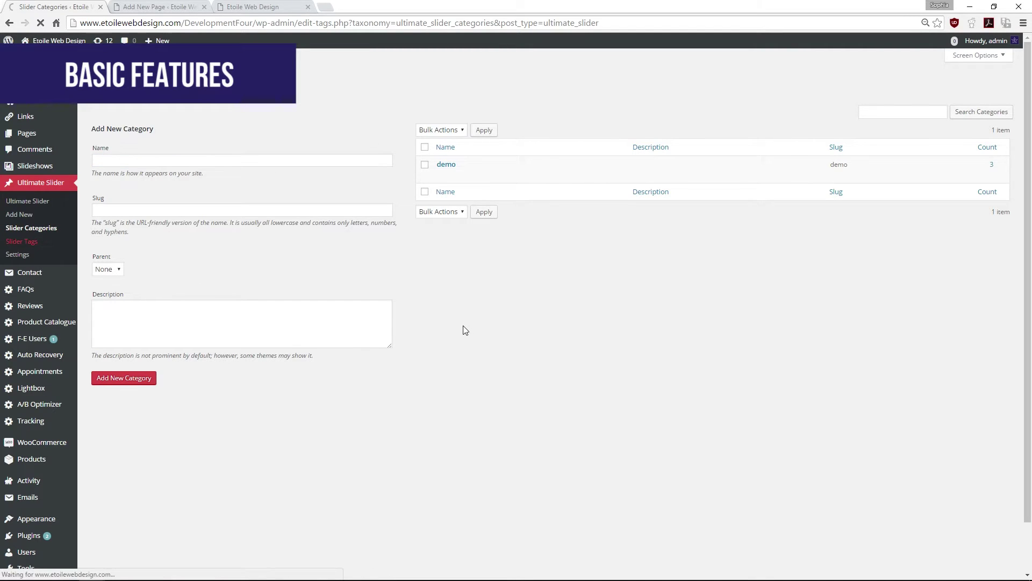
key(ctrl+Tab)
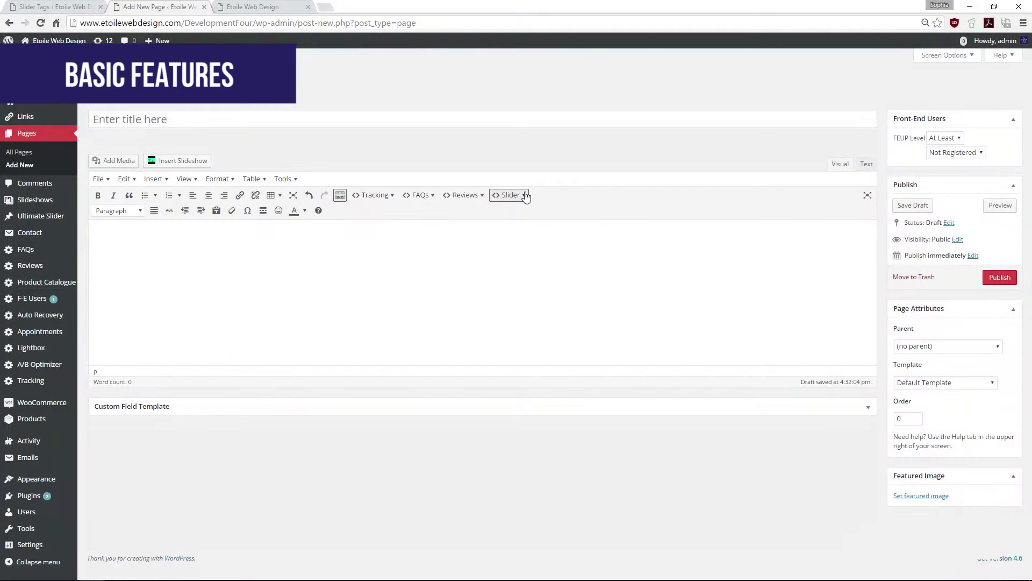
click(523, 196)
click(514, 210)
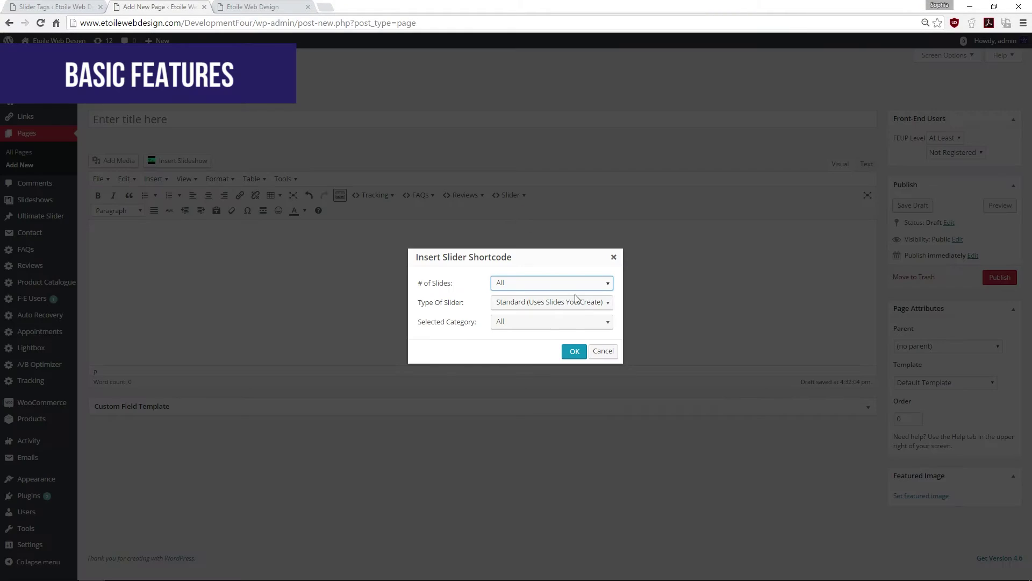
click(556, 326)
click(515, 358)
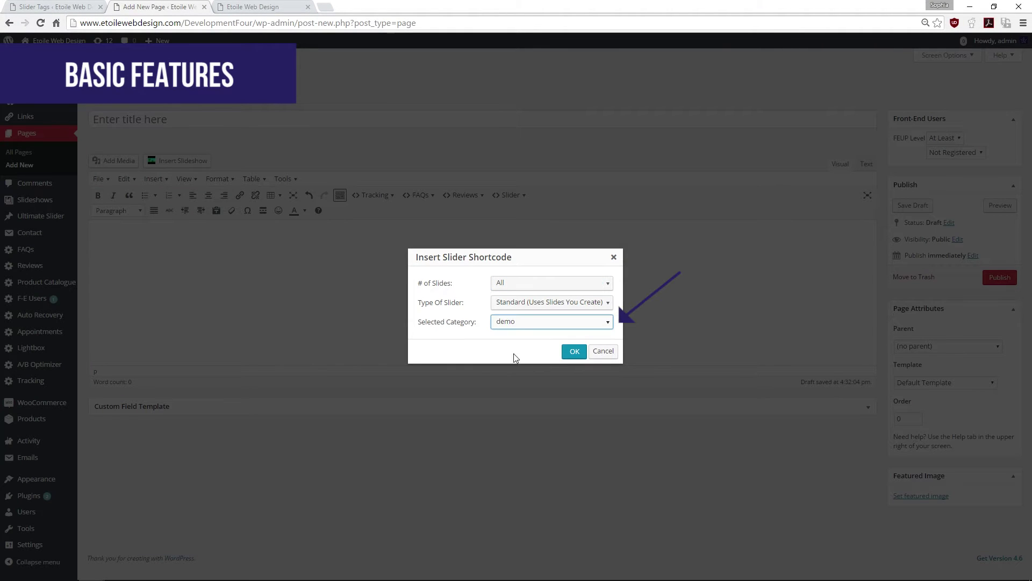
click(575, 351)
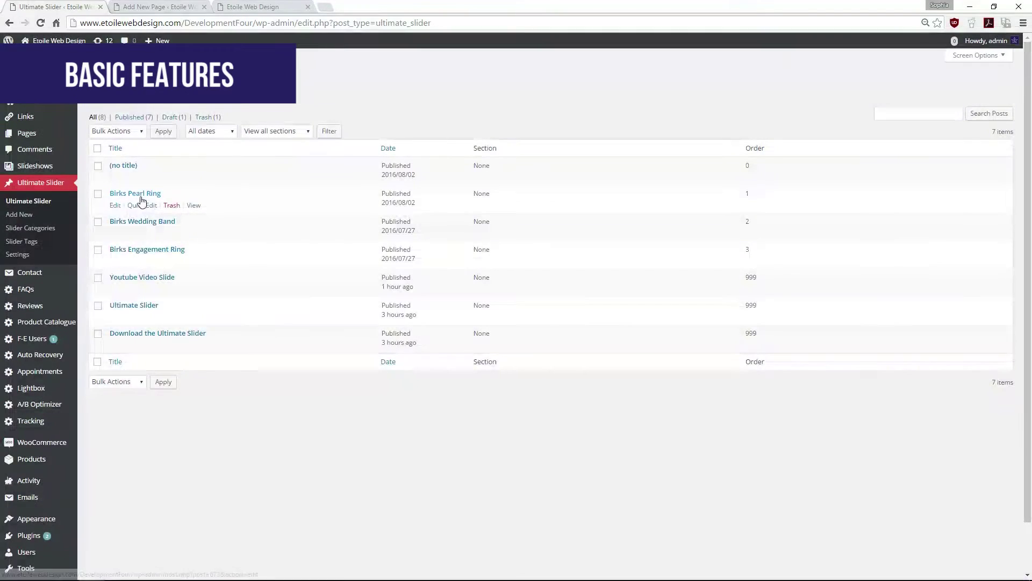
- Drag Birks Pearl Ring down to last and Download the Ultimate Slider up to second
drag(139, 203, 138, 277)
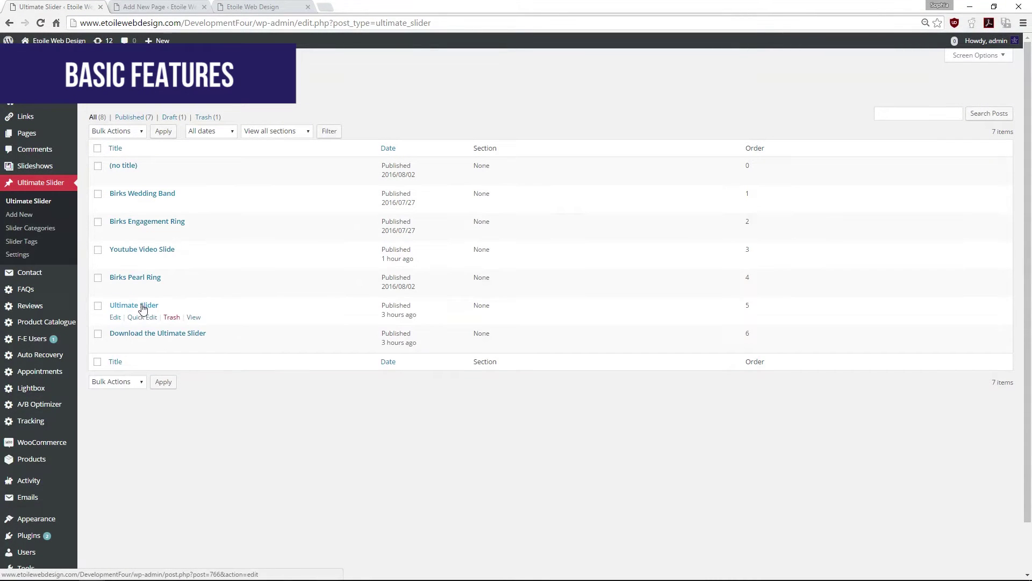
drag(140, 338, 151, 183)
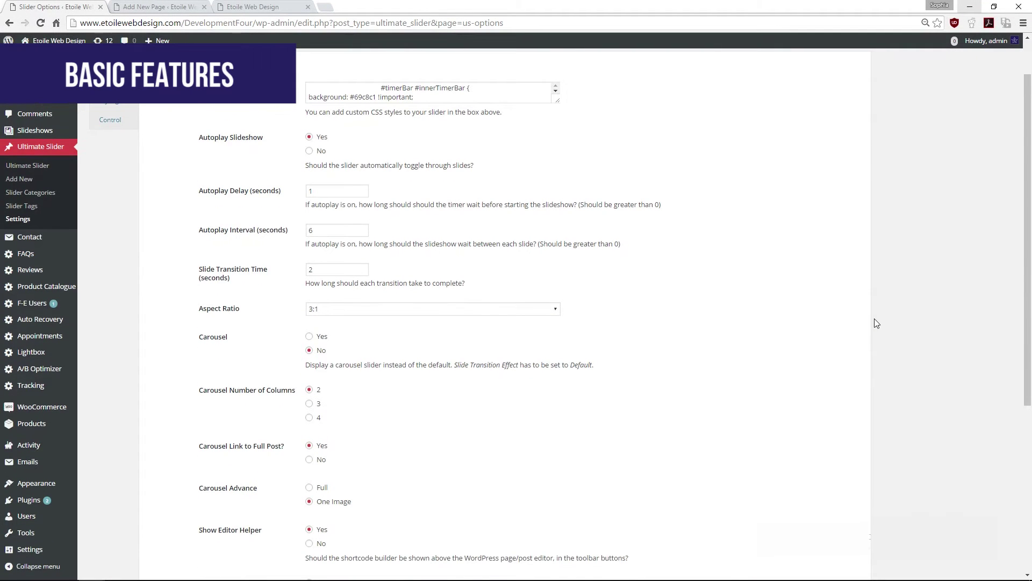
- Review the Basic settings, then view the 3:1 slider on the front-end preview page
scroll(876, 323, down, 2)
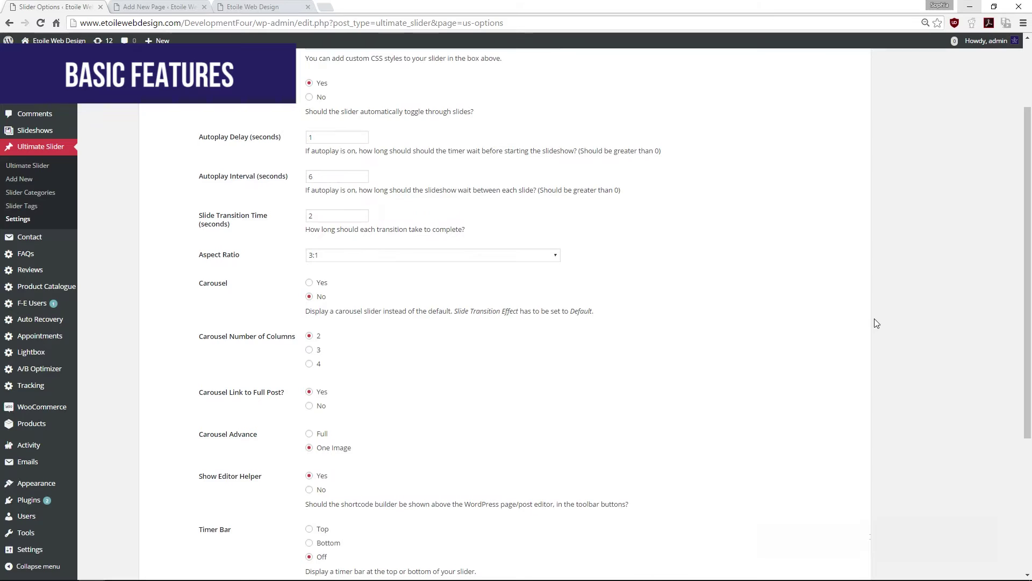
scroll(877, 323, down, 2)
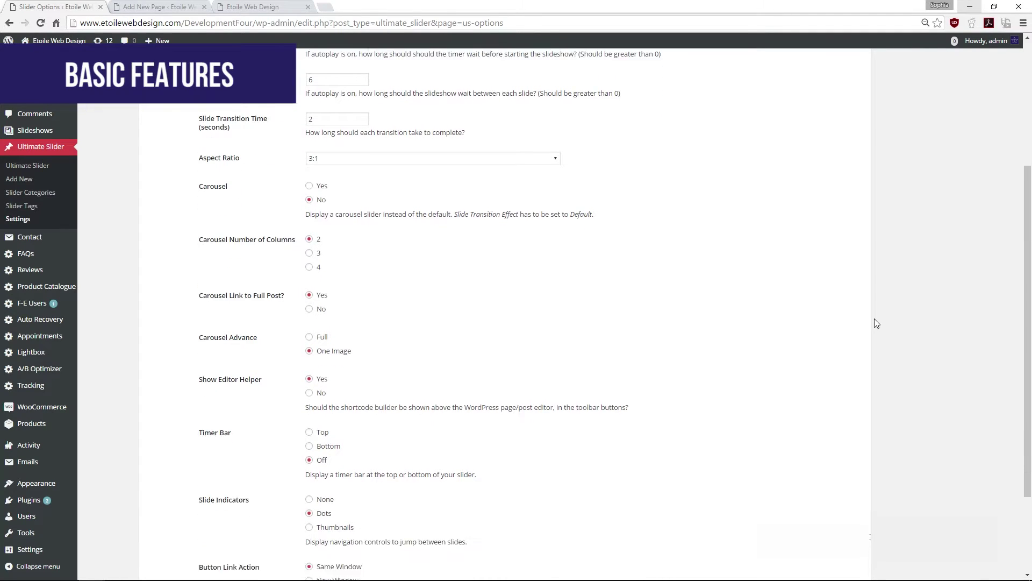
scroll(876, 323, up, 5)
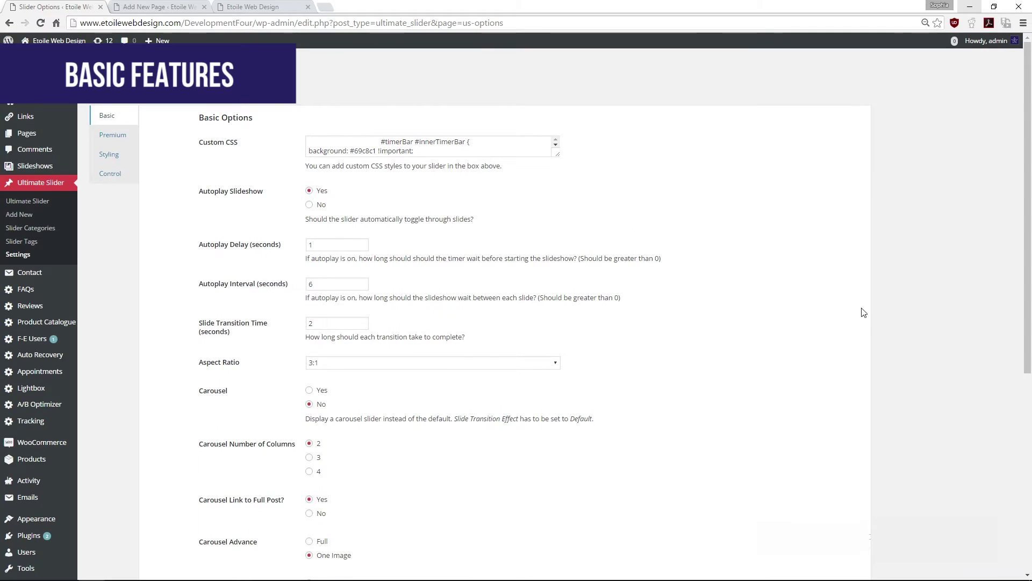
scroll(863, 312, down, 1)
scroll(793, 373, down, 2)
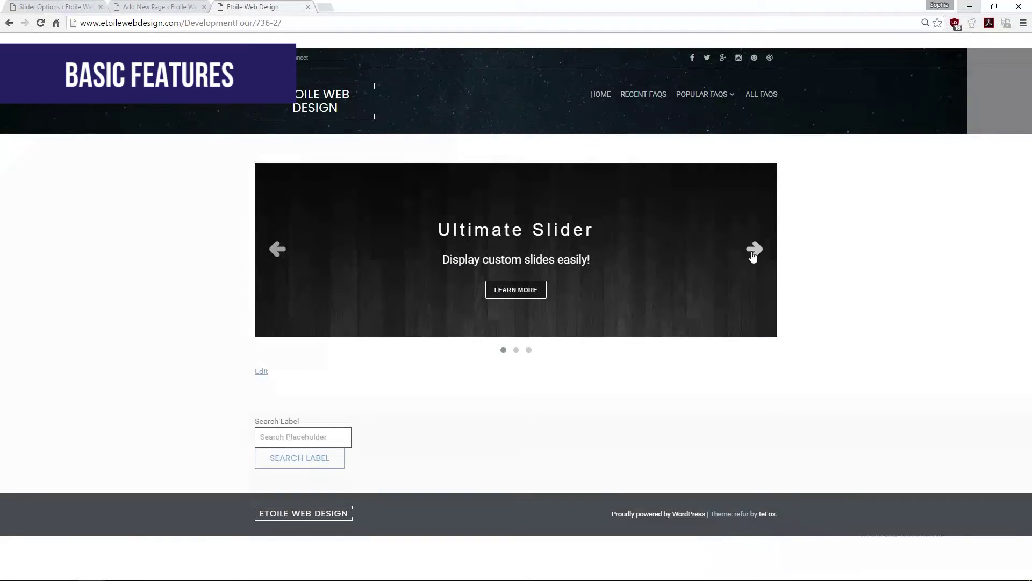
click(754, 250)
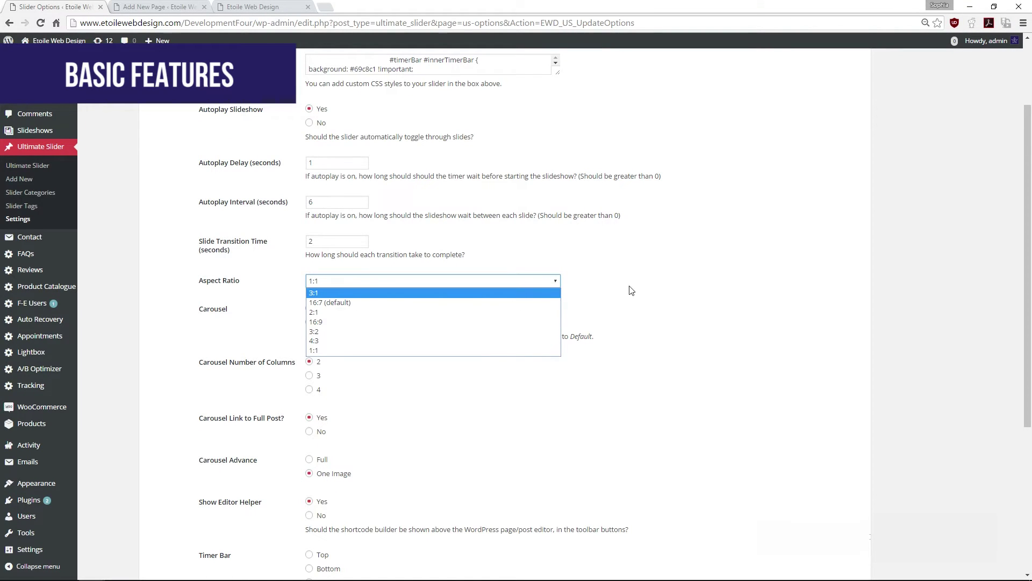
click(654, 287)
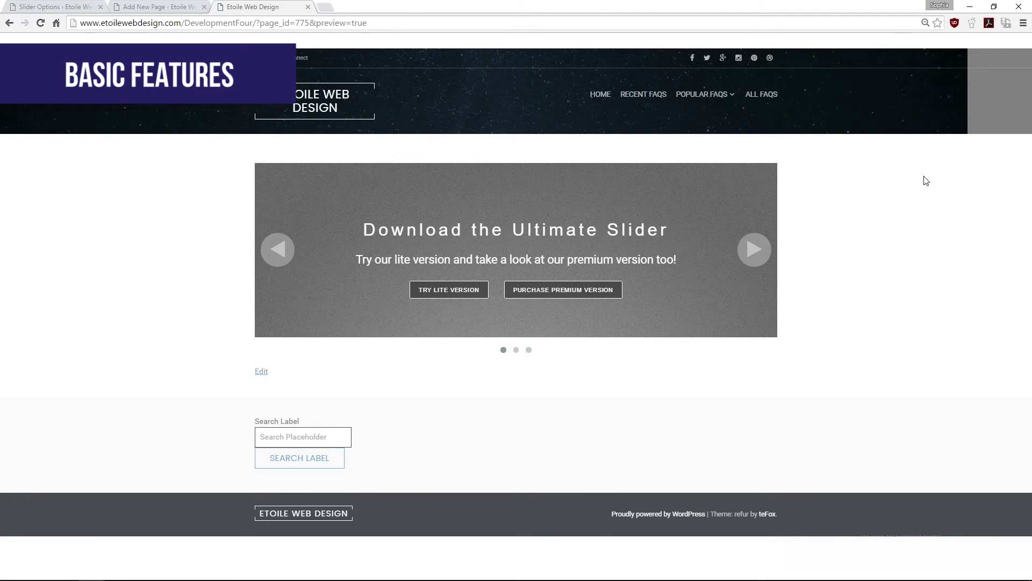
- Advance the previewed slider one slide, then go back to the basic Slider Options settings
click(754, 249)
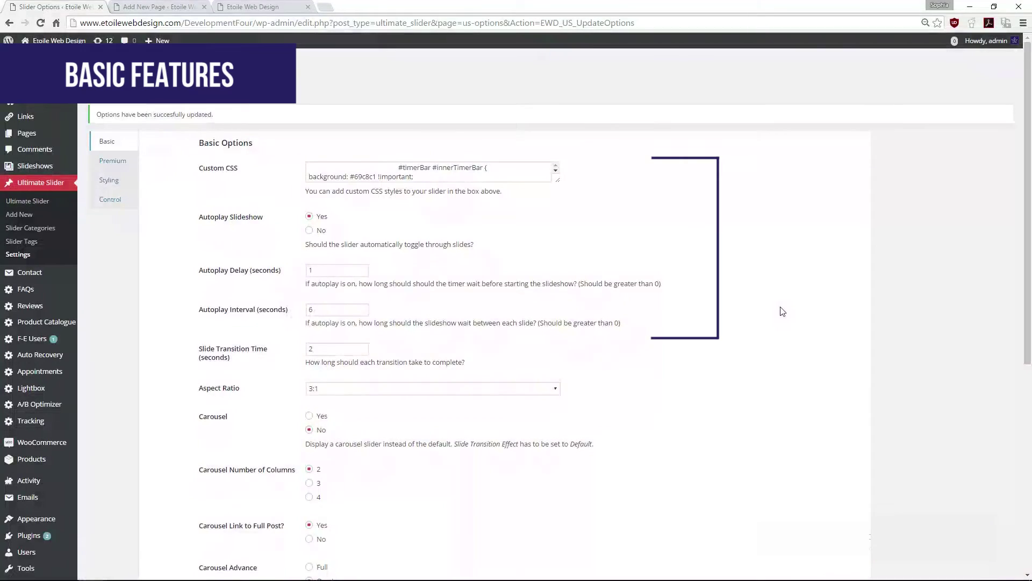
scroll(779, 310, down, 1)
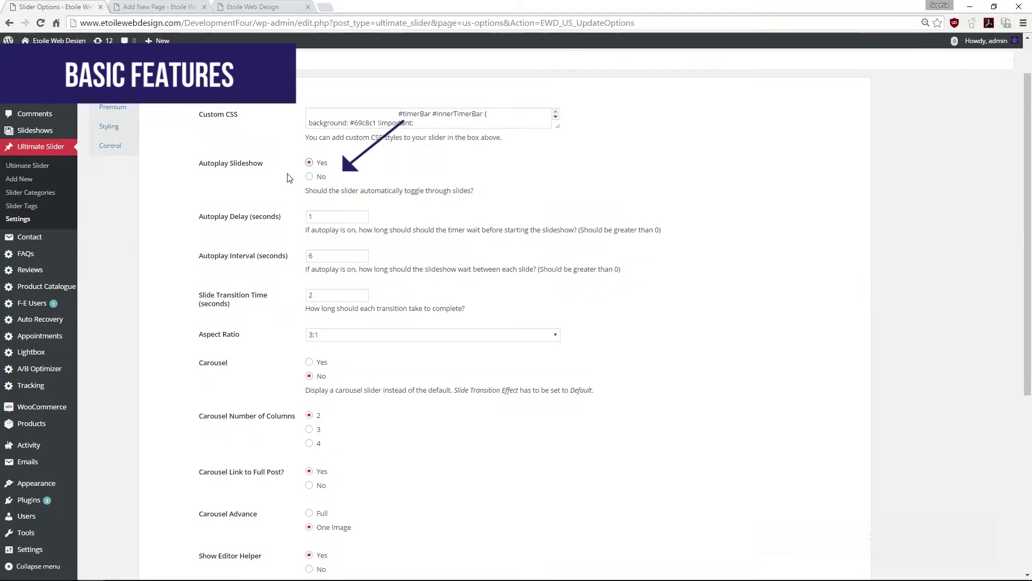
- Set Autoplay Delay, Autoplay Interval and Slide Transition Time each to 5
click(324, 216)
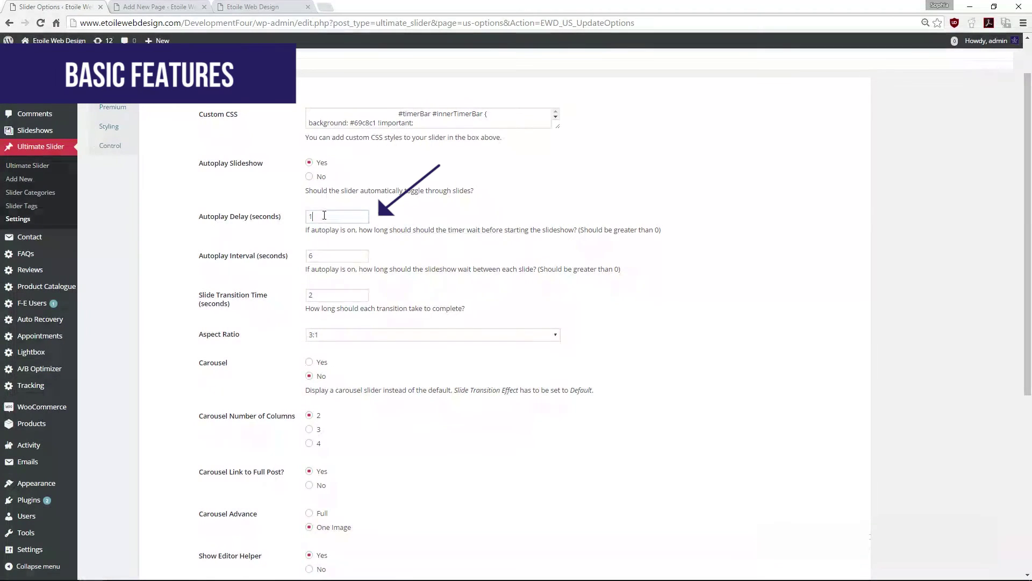
double_click(324, 216)
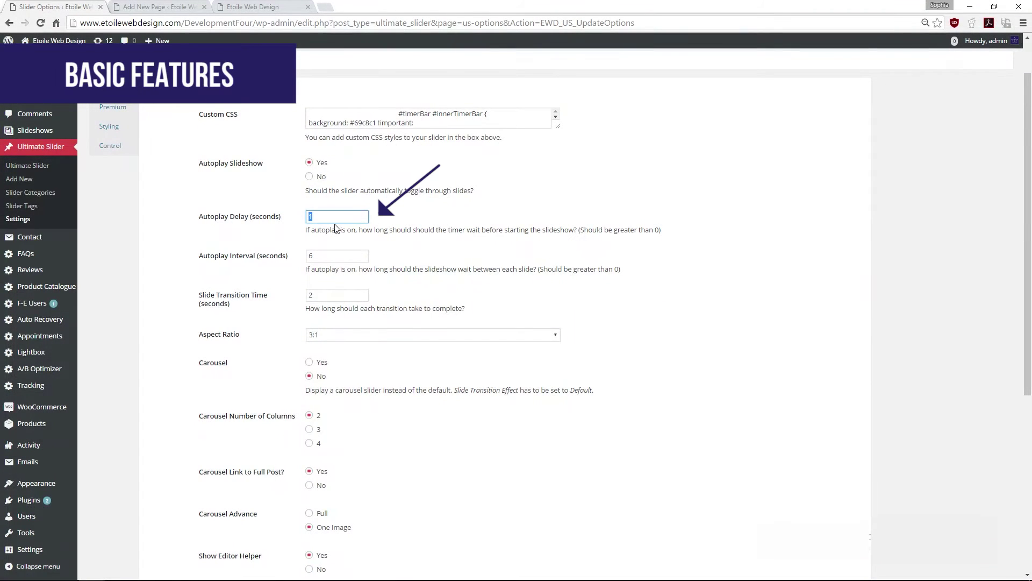
click(628, 297)
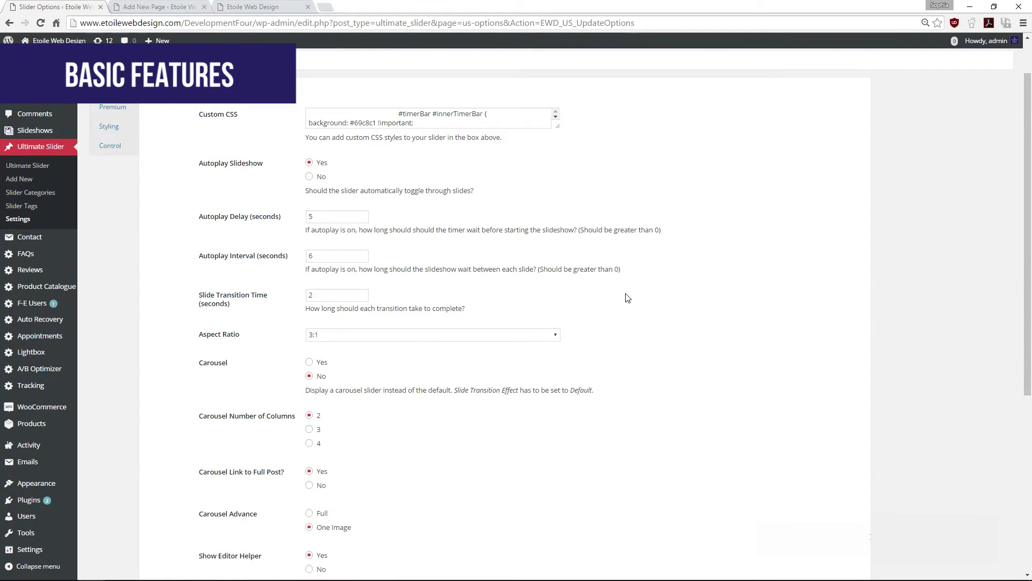
double_click(311, 297)
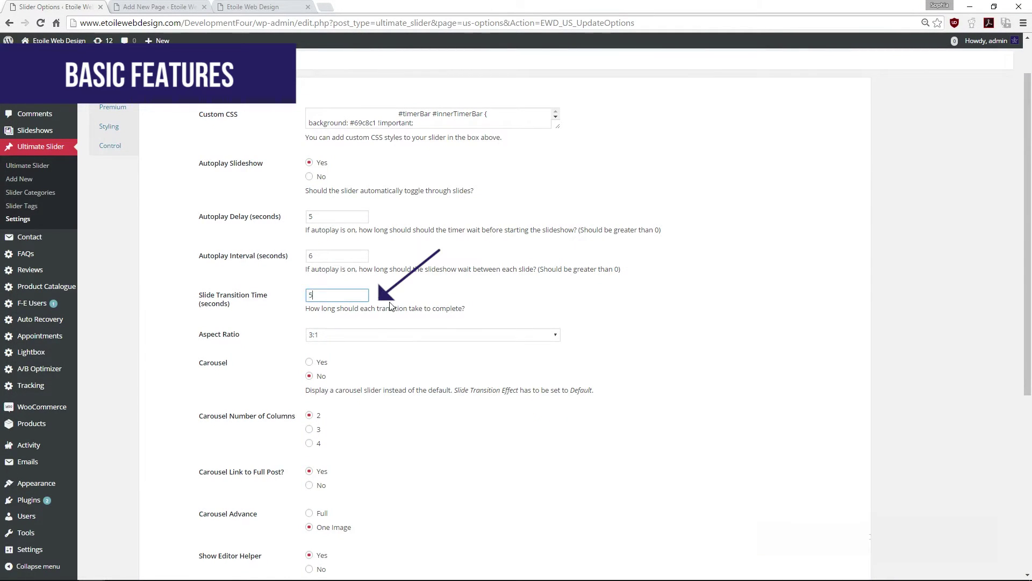
click(629, 324)
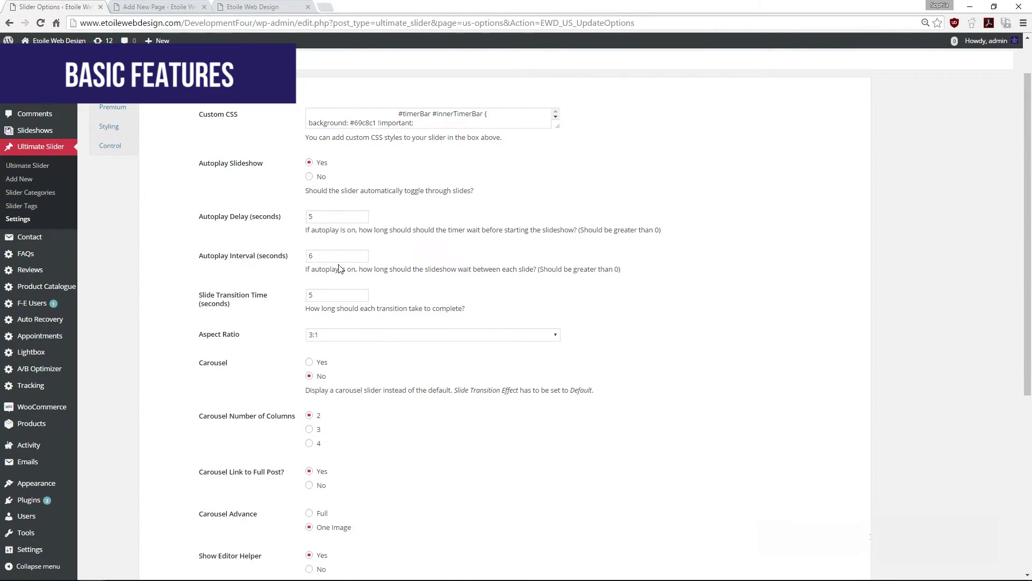
double_click(310, 256)
text(5)
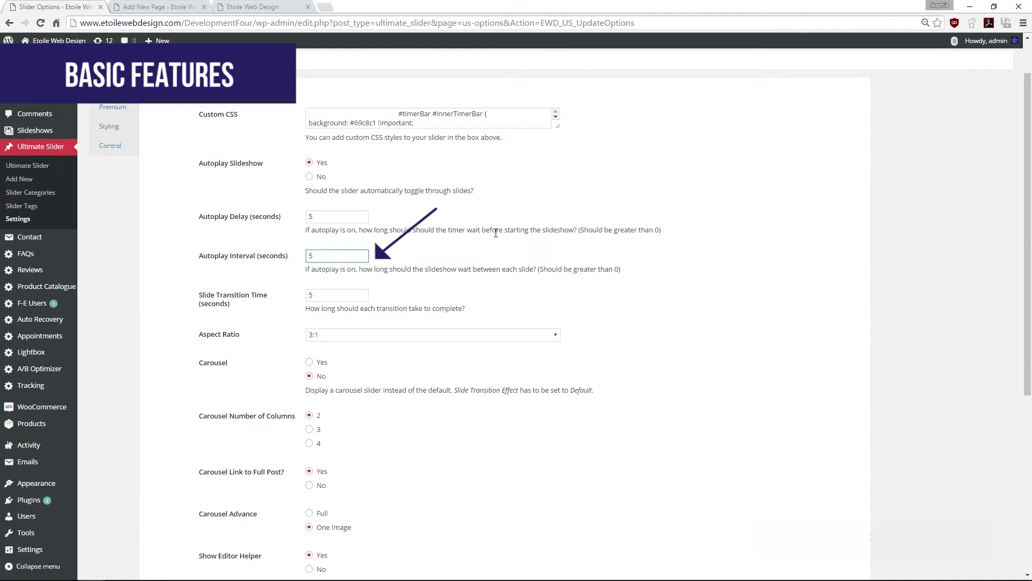
- Set Timer Bar to Top and check the result on the front-end preview
scroll(495, 232, down, 5)
click(309, 325)
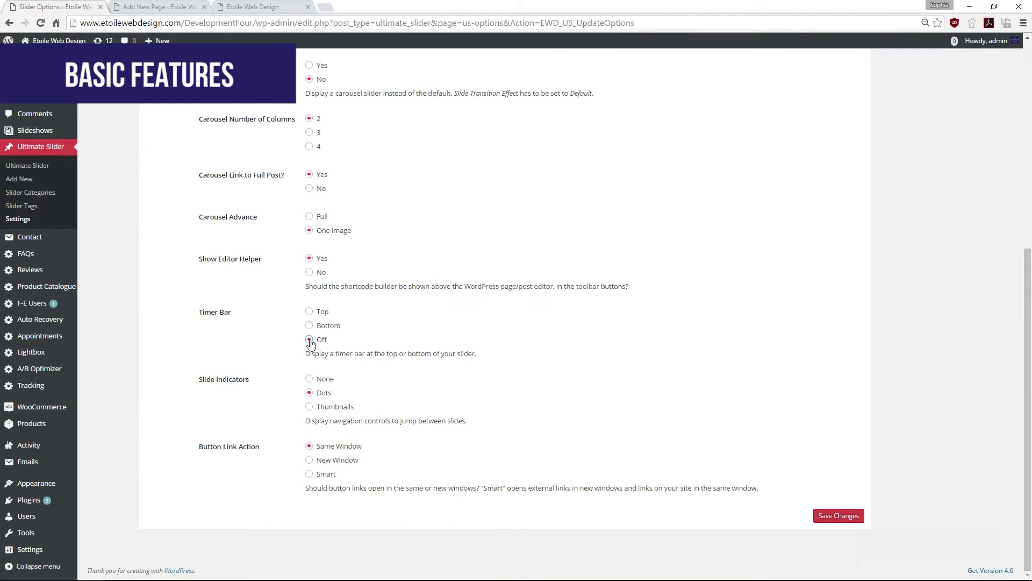
click(309, 312)
key(ctrl+3)
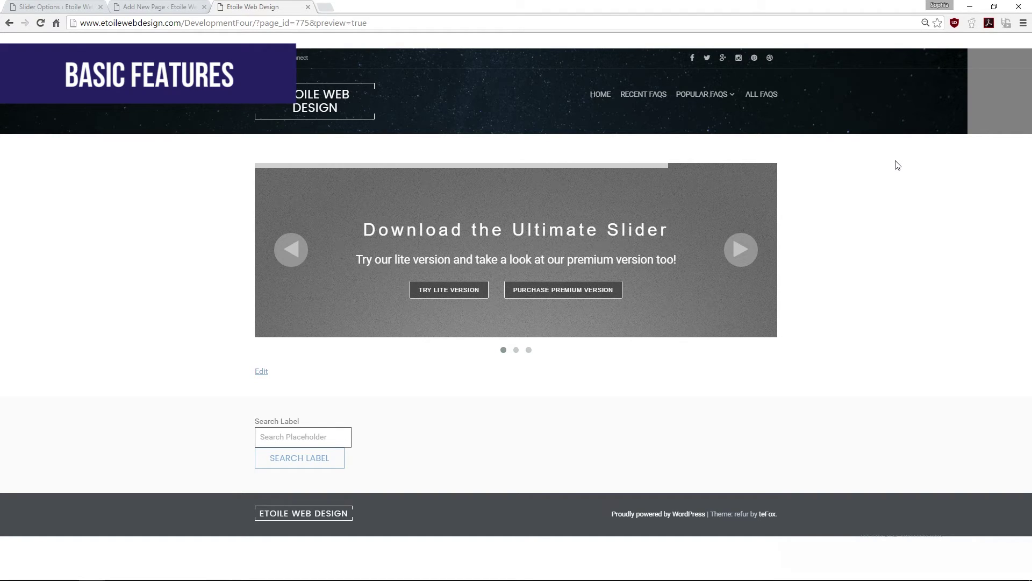
key(ctrl+1)
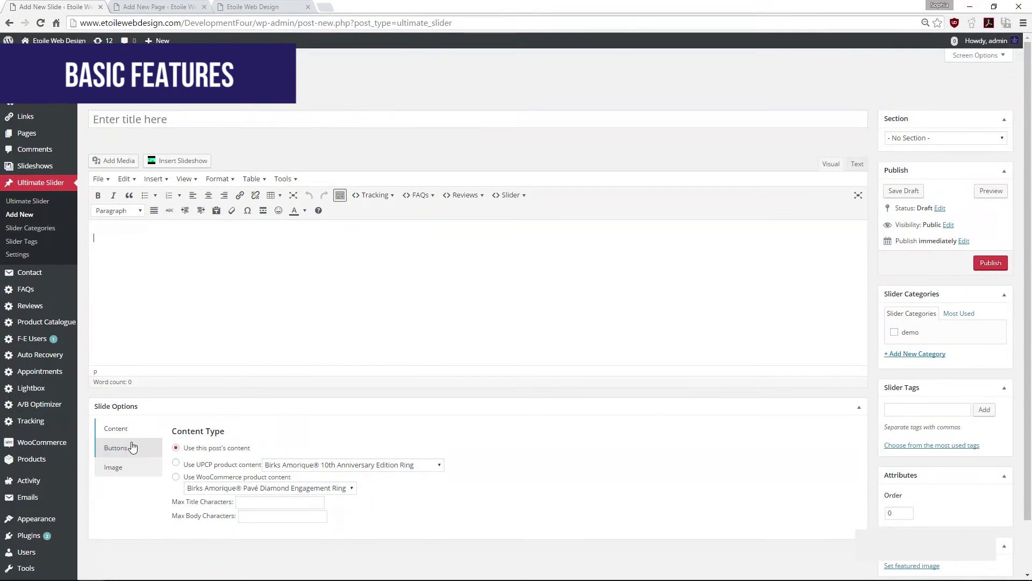
- On the Buttons tab, add a 'New button' button with Link Type UPCP Test Page
click(134, 447)
click(178, 463)
click(221, 465)
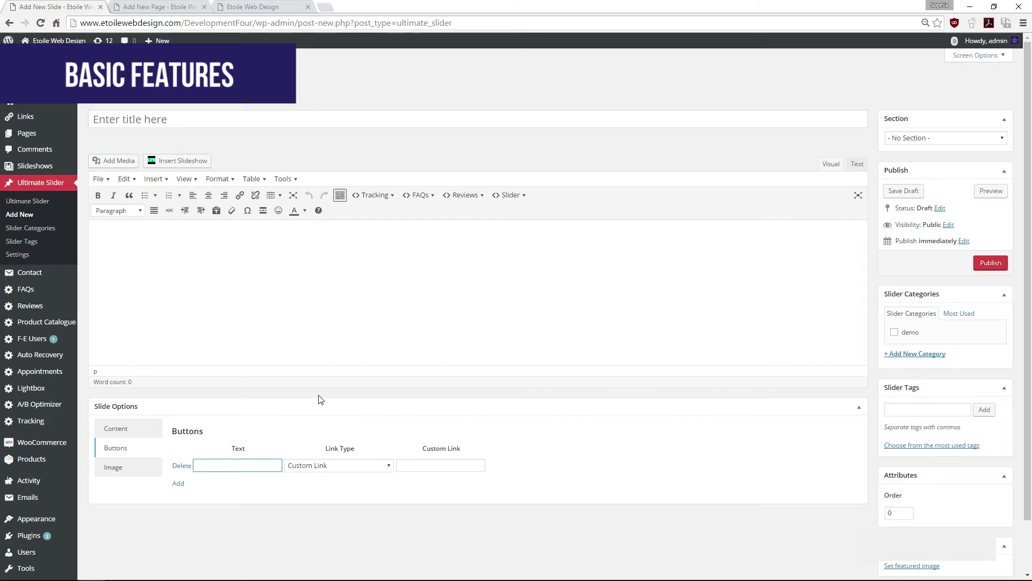
text(New button)
click(359, 466)
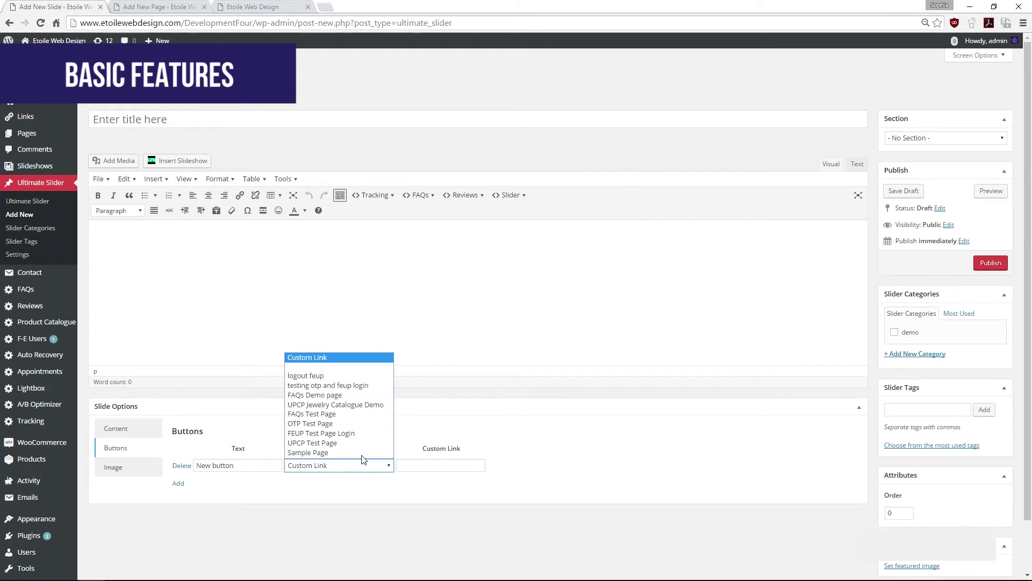
click(340, 443)
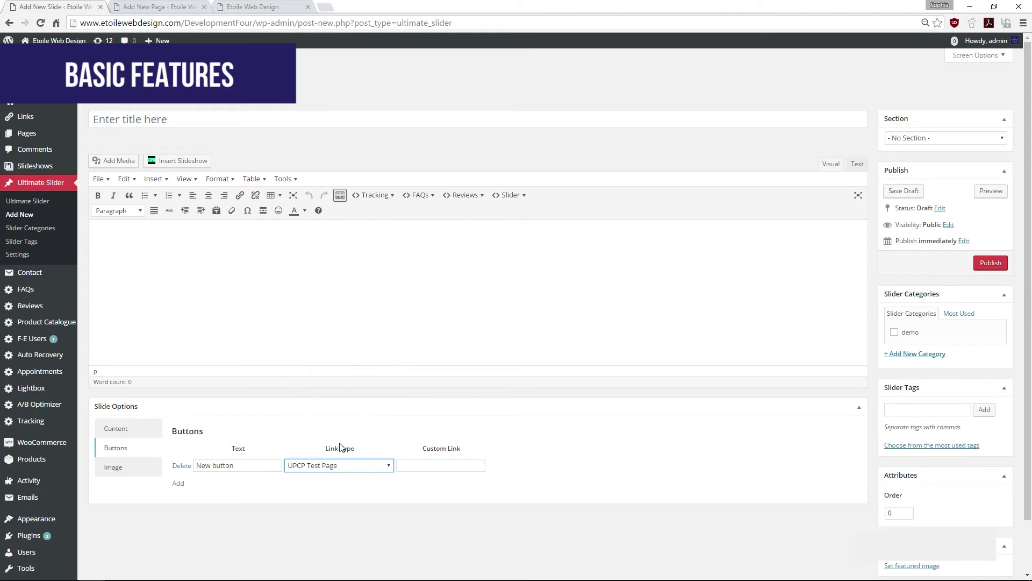
click(505, 512)
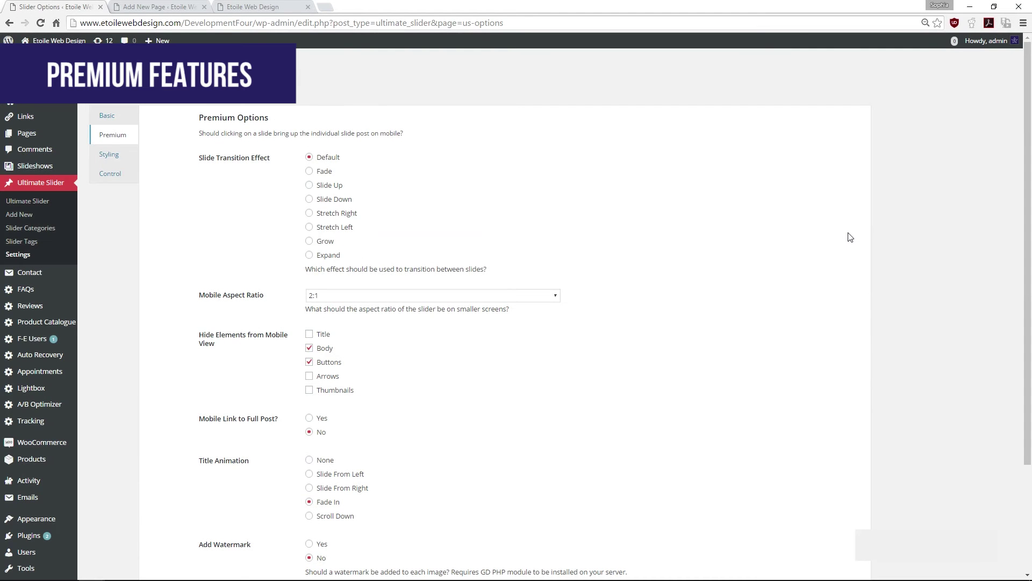
- Scroll through the Premium tab options to review them
scroll(850, 237, down, 1)
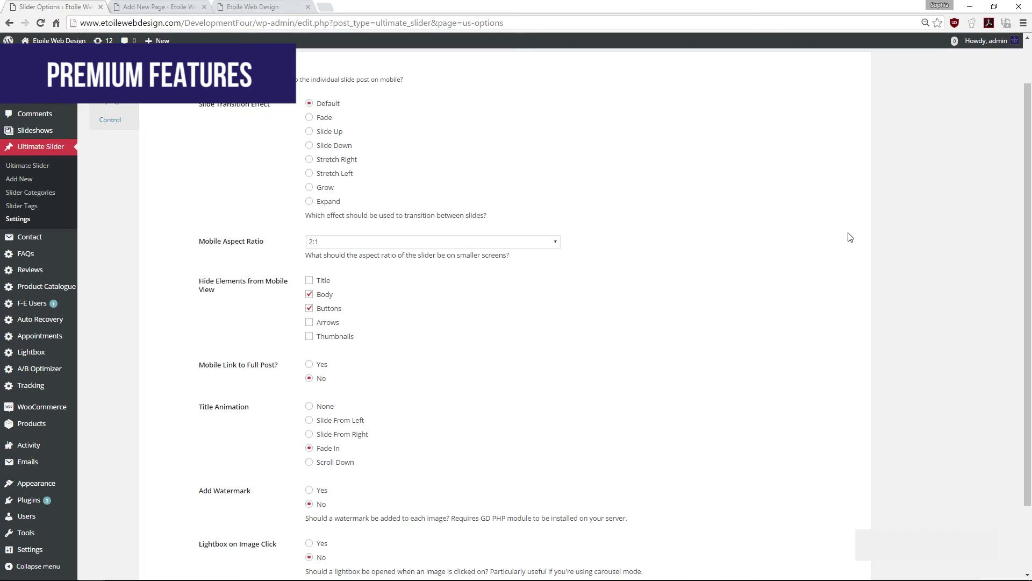
scroll(850, 237, down, 2)
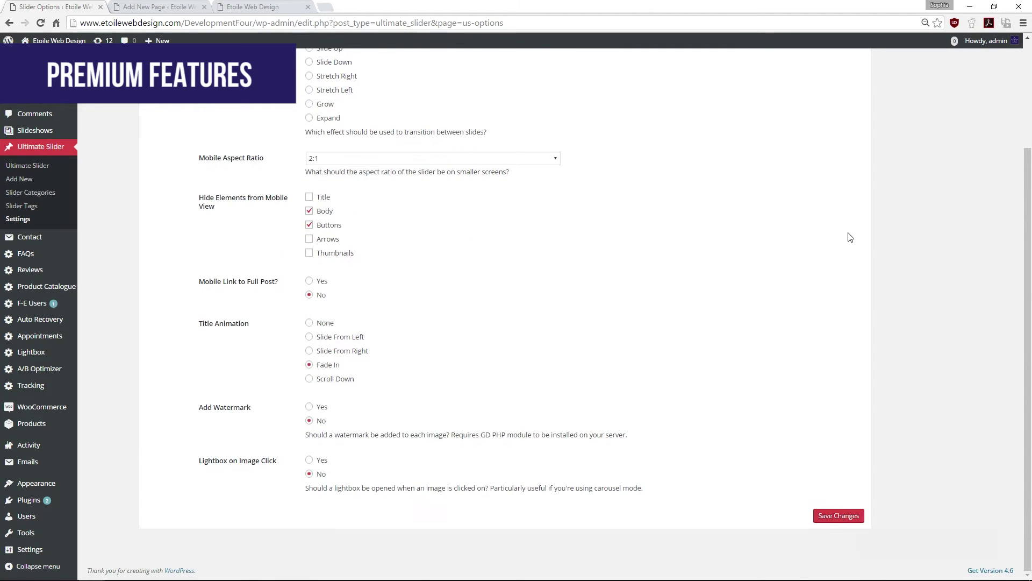
scroll(850, 237, up, 1)
scroll(850, 237, up, 1)
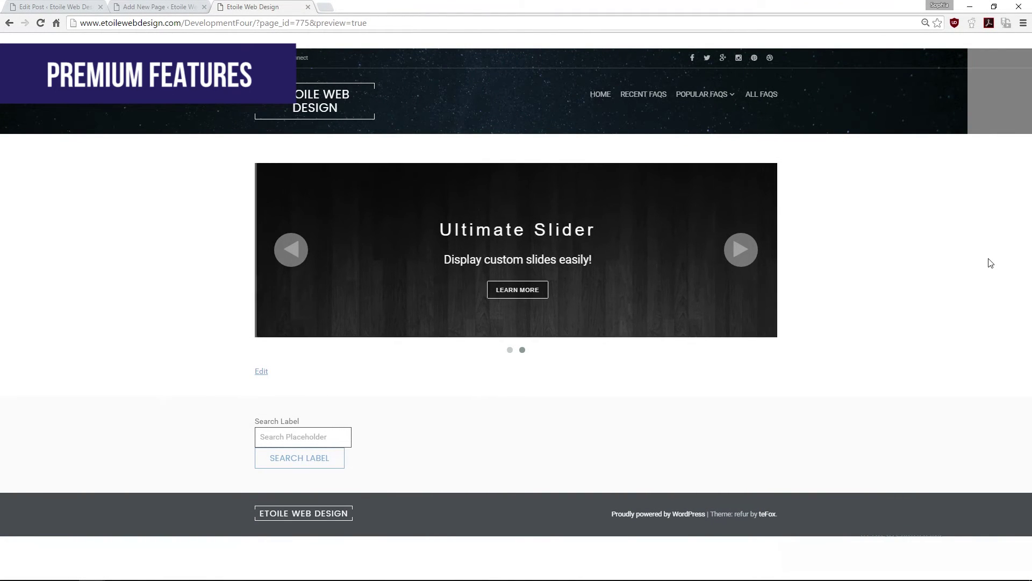
- Open the slide image in the lightbox, then cycle through Download the Ultimate Slider and back to Ultimate Slider
click(679, 284)
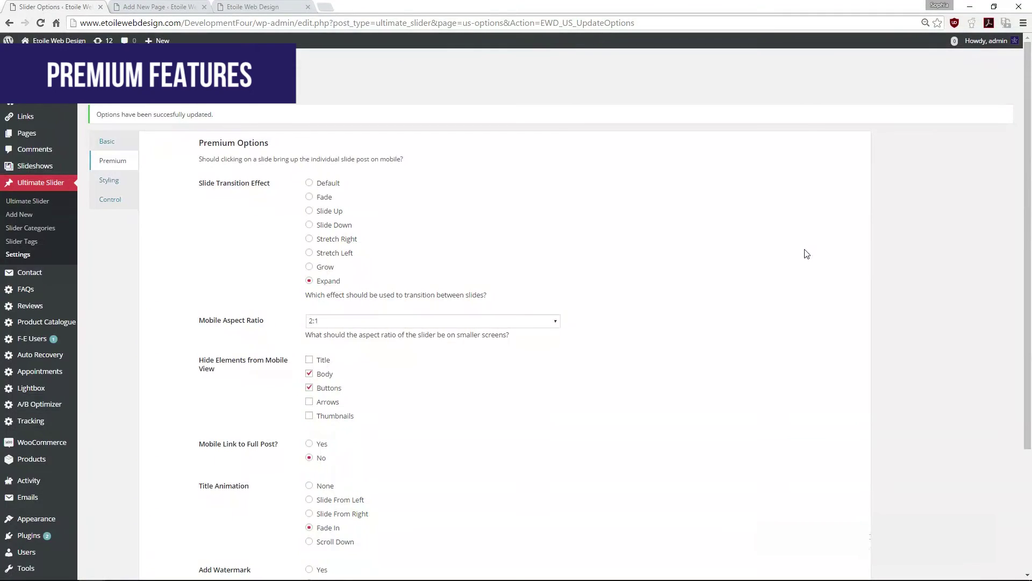
scroll(806, 254, down, 1)
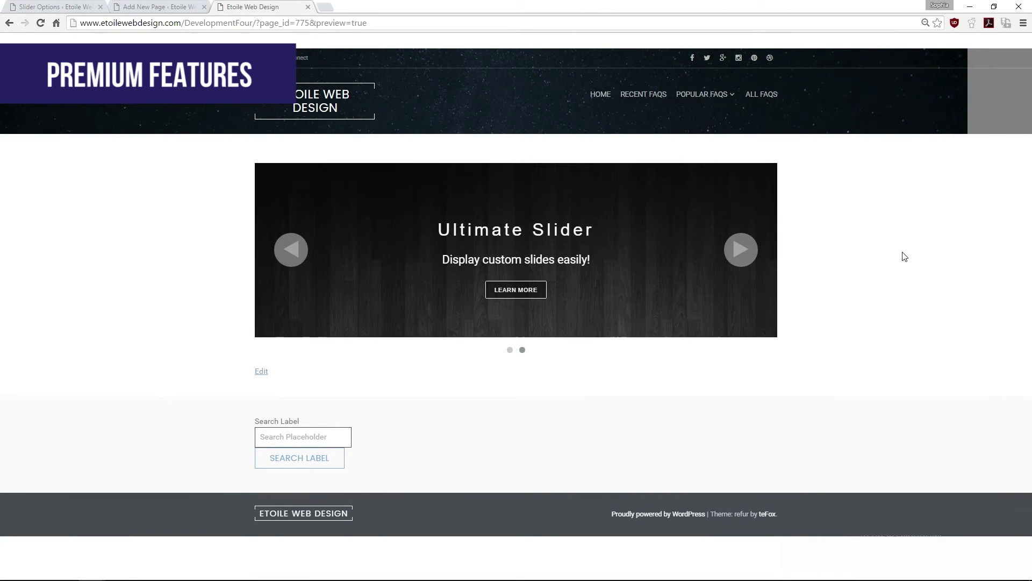
click(741, 257)
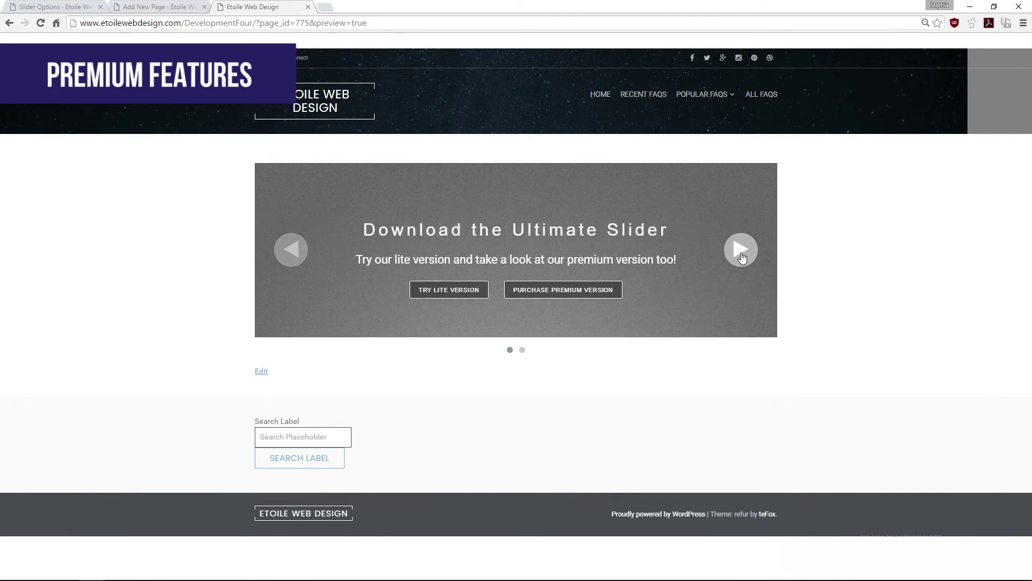
click(741, 258)
click(742, 258)
click(743, 258)
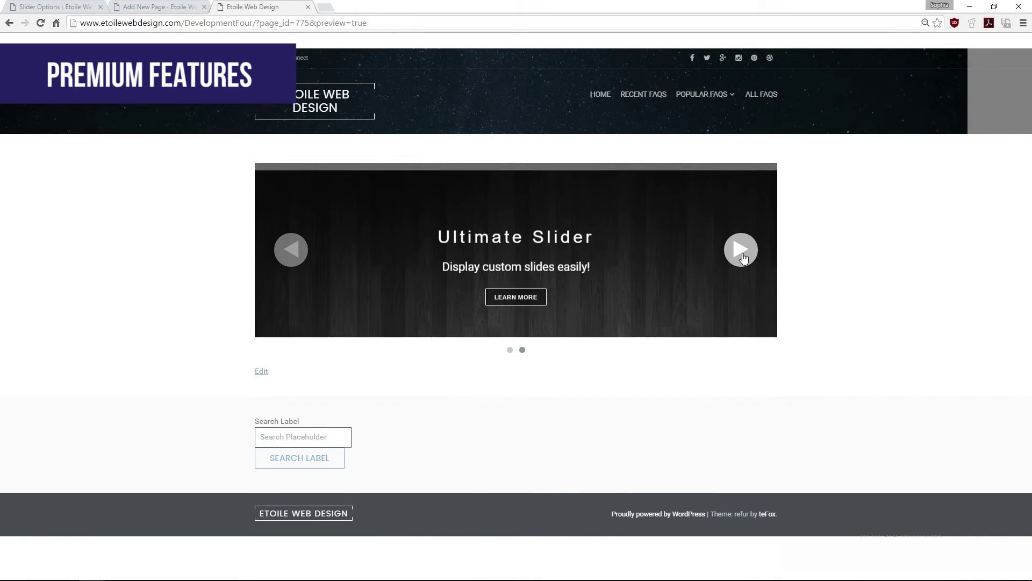
click(740, 249)
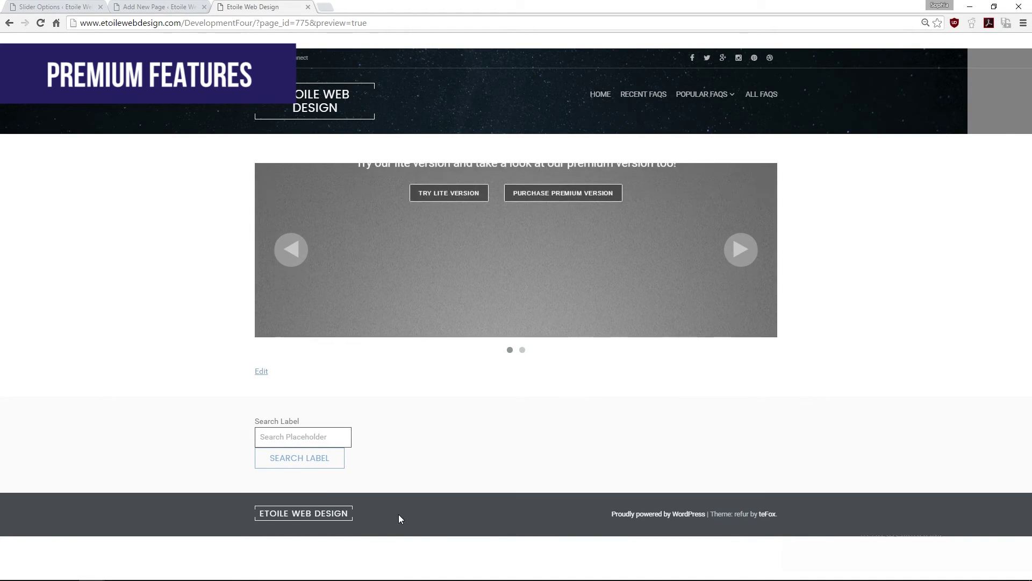
click(746, 262)
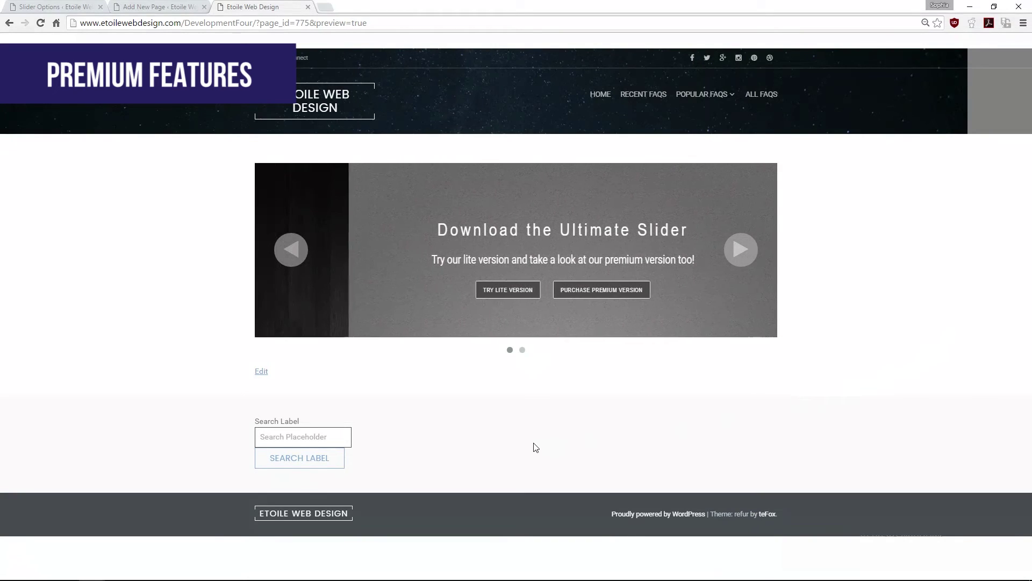
click(751, 263)
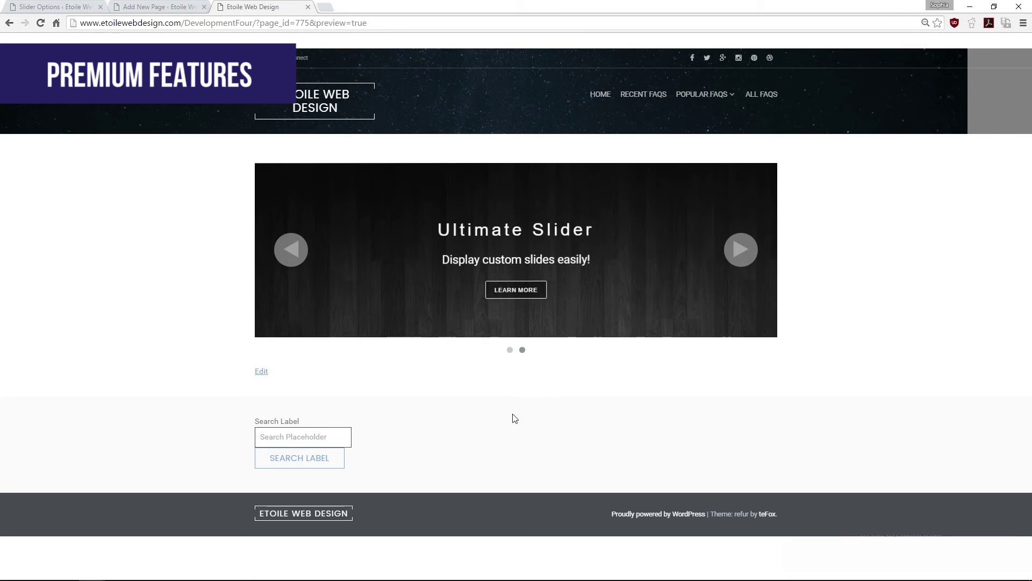
click(744, 259)
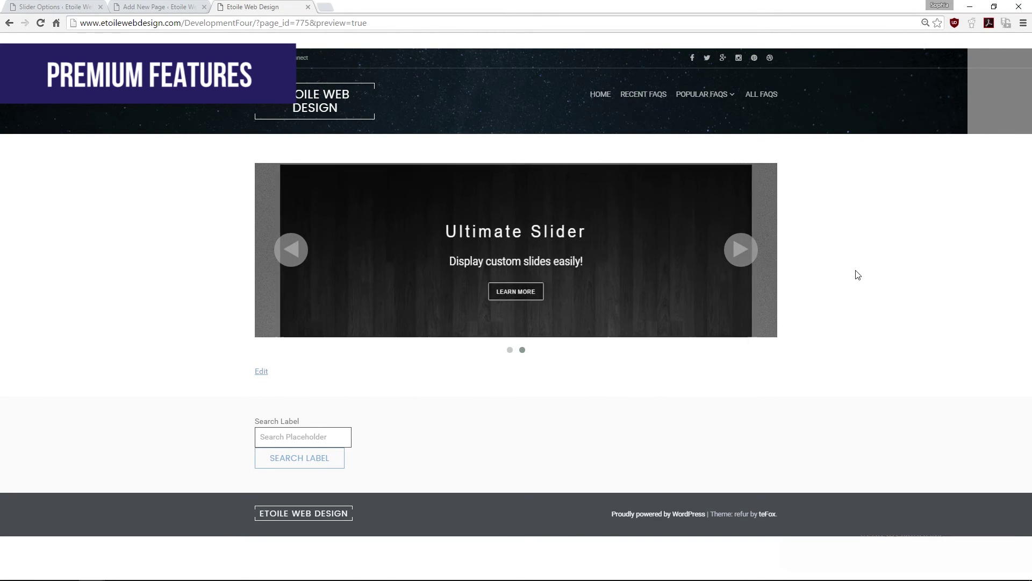
- Check the slider settings page, then advance the front-end preview slider four times
key(ctrl+1)
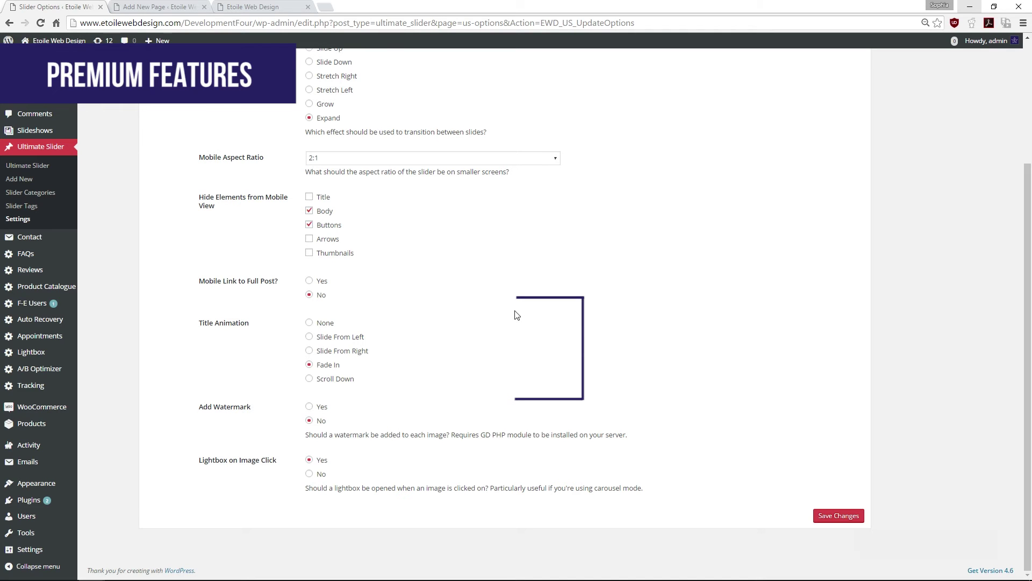
key(ctrl+3)
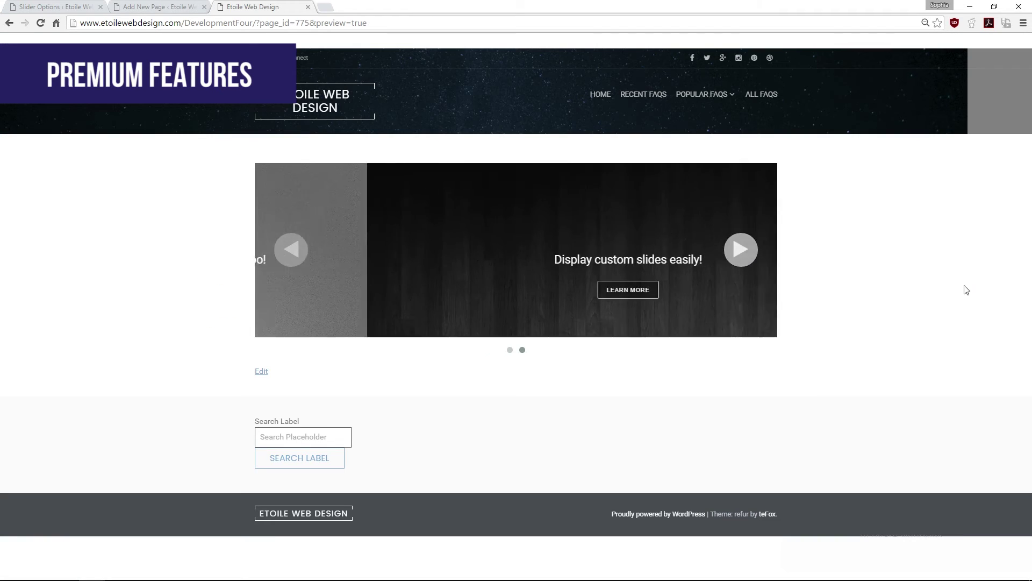
click(742, 253)
click(742, 253)
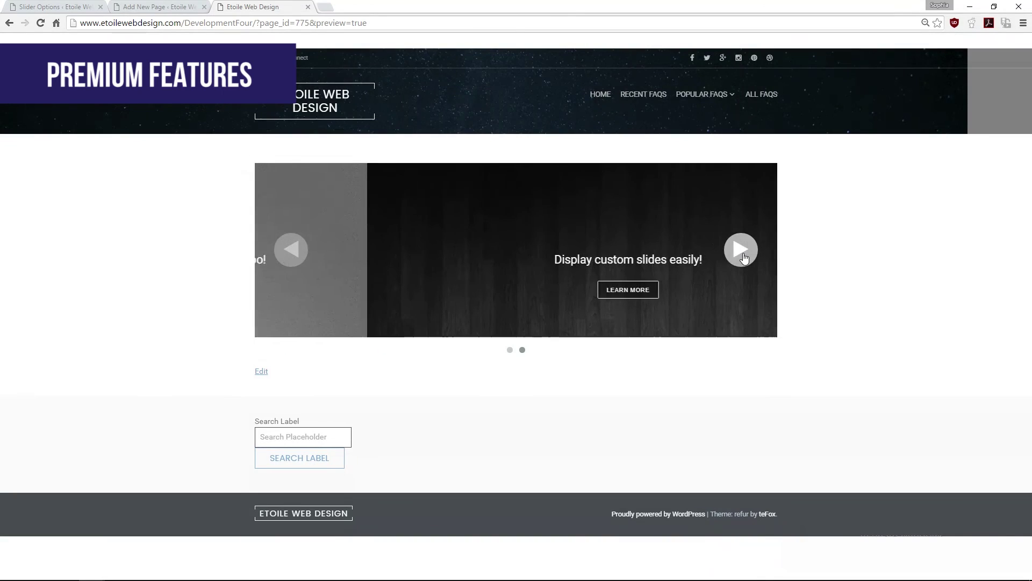
click(742, 249)
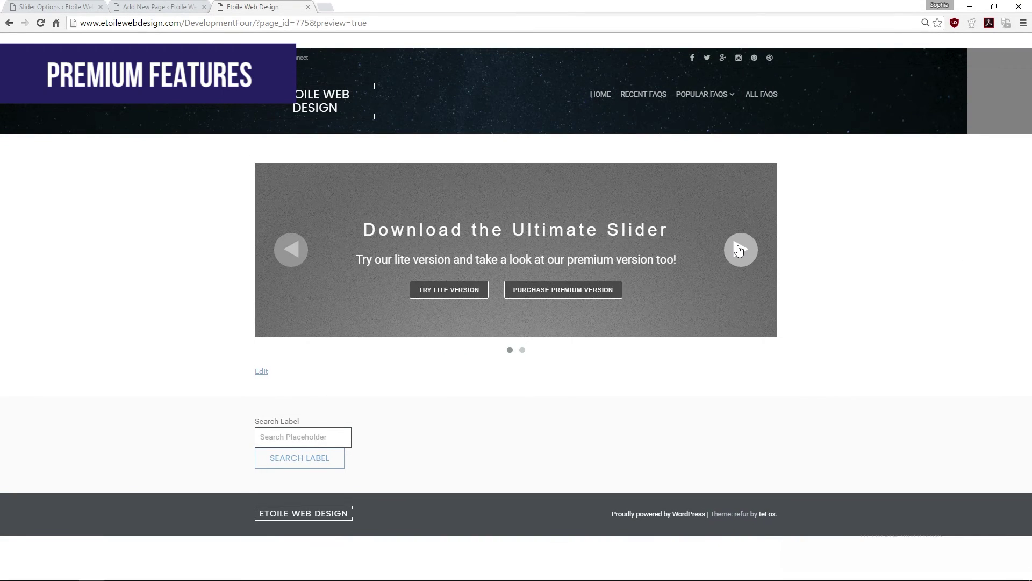
click(742, 249)
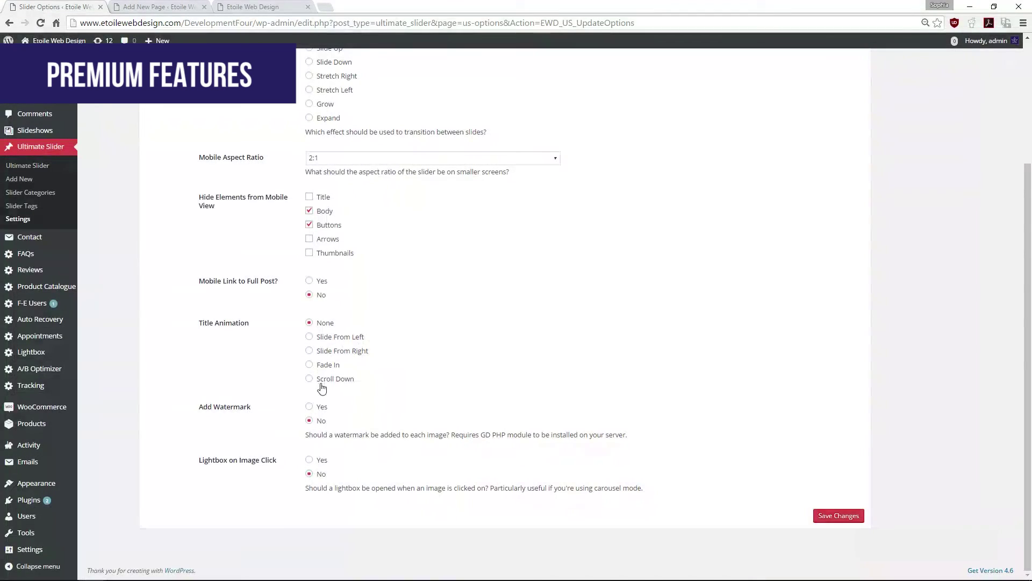
- Set Add Watermark to Yes and view the watermarked Download the Ultimate Slider slide in the preview
click(309, 408)
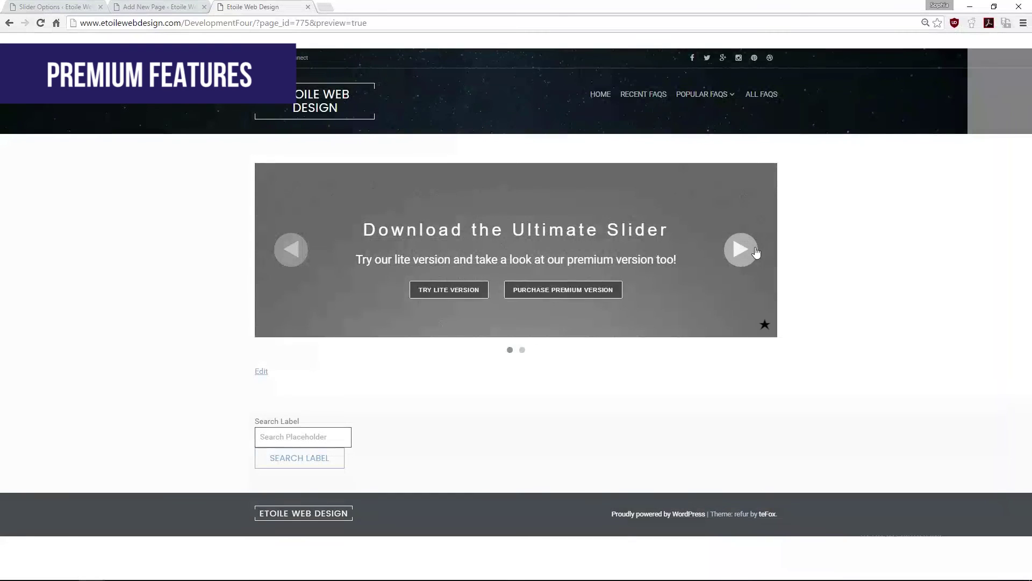
click(755, 252)
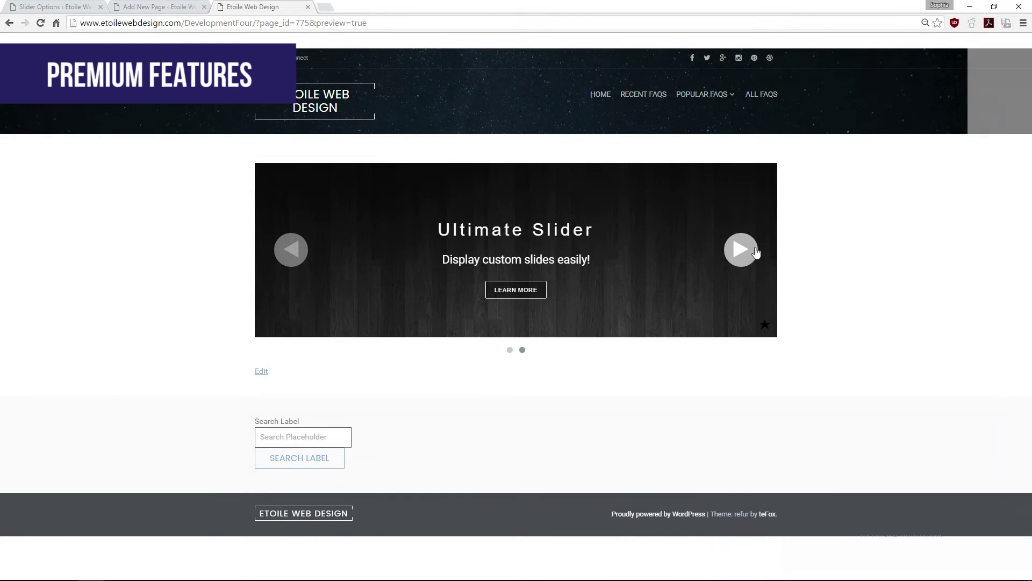
click(756, 252)
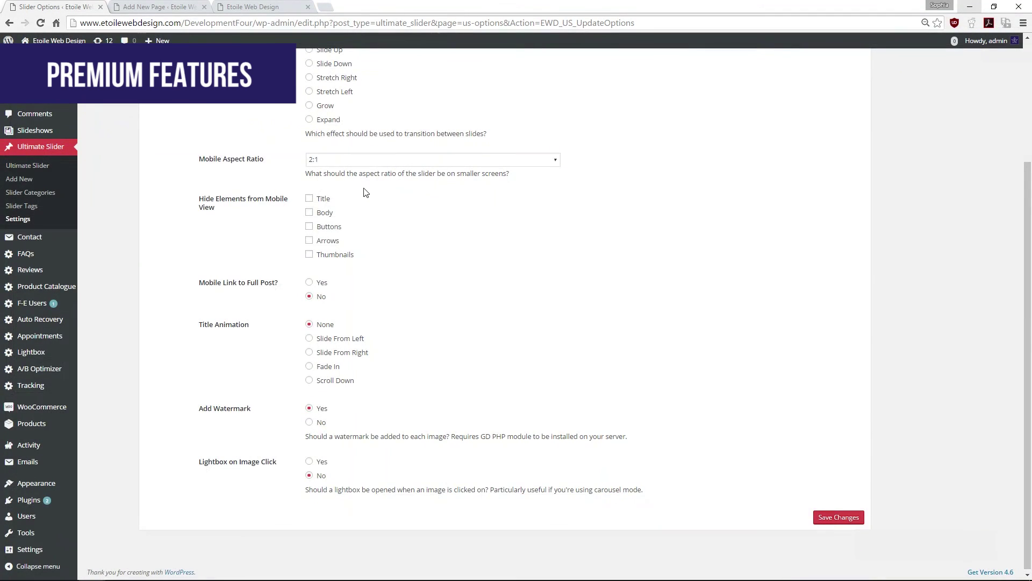
- Tick, then untick Hide Elements from Mobile View for Title, Body, Buttons, Arrows and Thumbnails
click(310, 198)
click(309, 213)
click(309, 226)
click(309, 240)
click(309, 254)
click(309, 255)
click(309, 240)
click(309, 226)
click(310, 212)
click(309, 198)
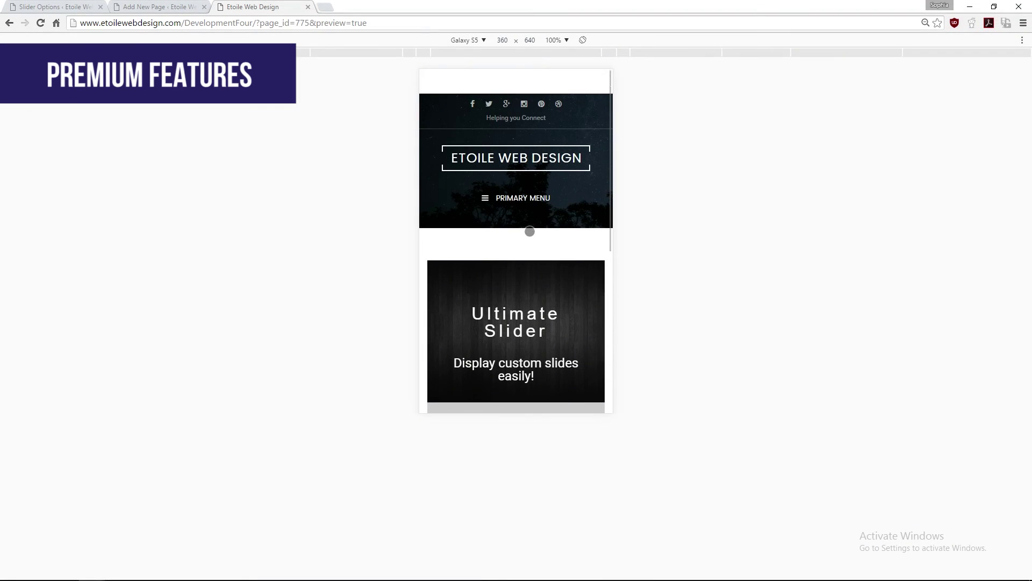
- Advance the slider in the Galaxy S5 preview, rotate to 640×360 landscape, and cycle slides
drag(532, 241, 532, 174)
click(520, 390)
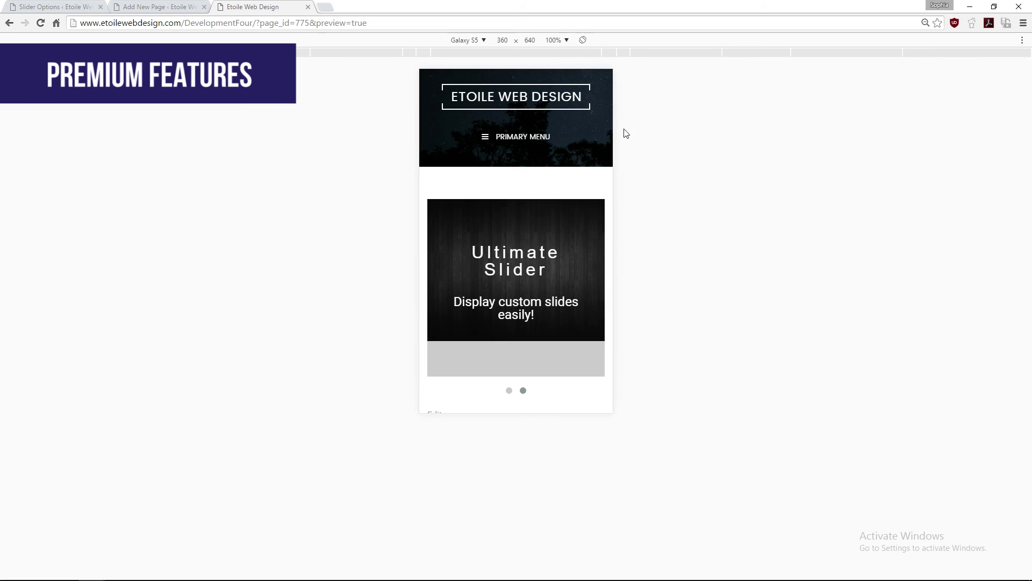
click(582, 39)
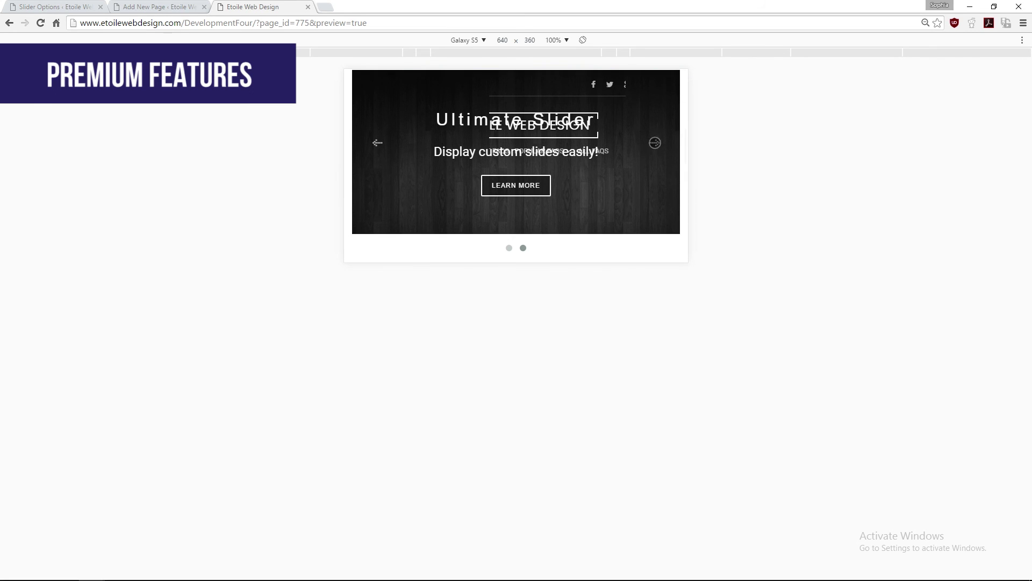
click(654, 142)
click(654, 142)
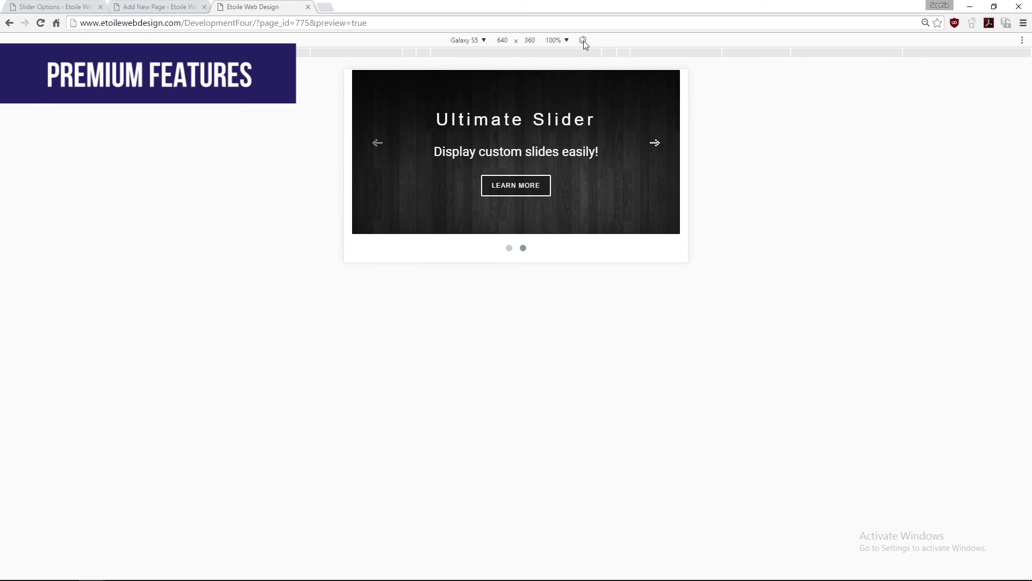